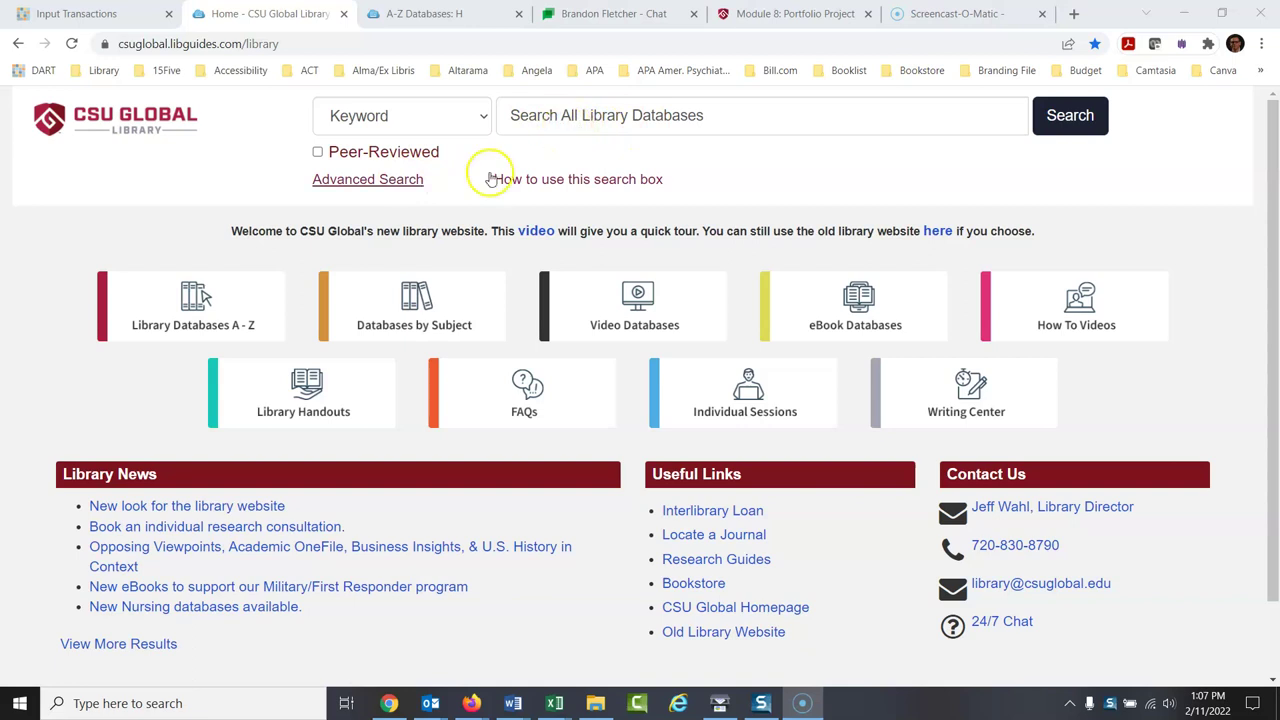
# Step: Run an advanced search for retention, returning 1,003,541 results
pyautogui.click(398, 180)
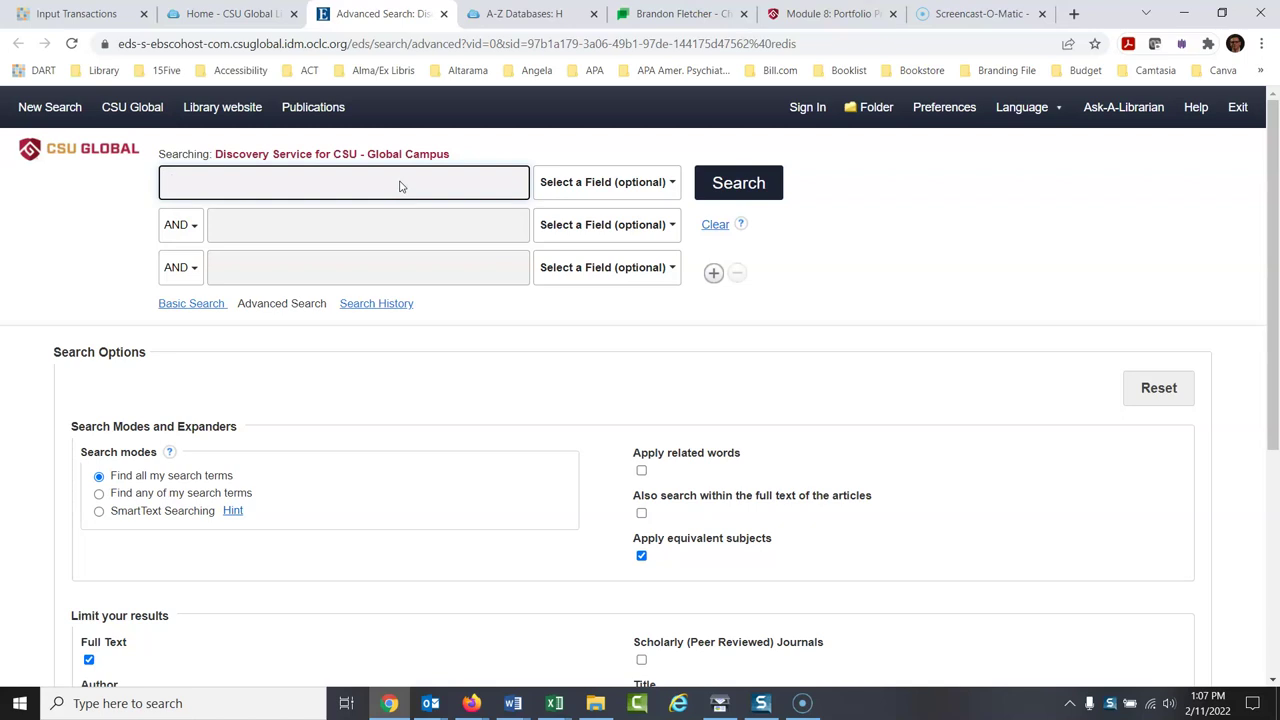
pyautogui.write('retention')
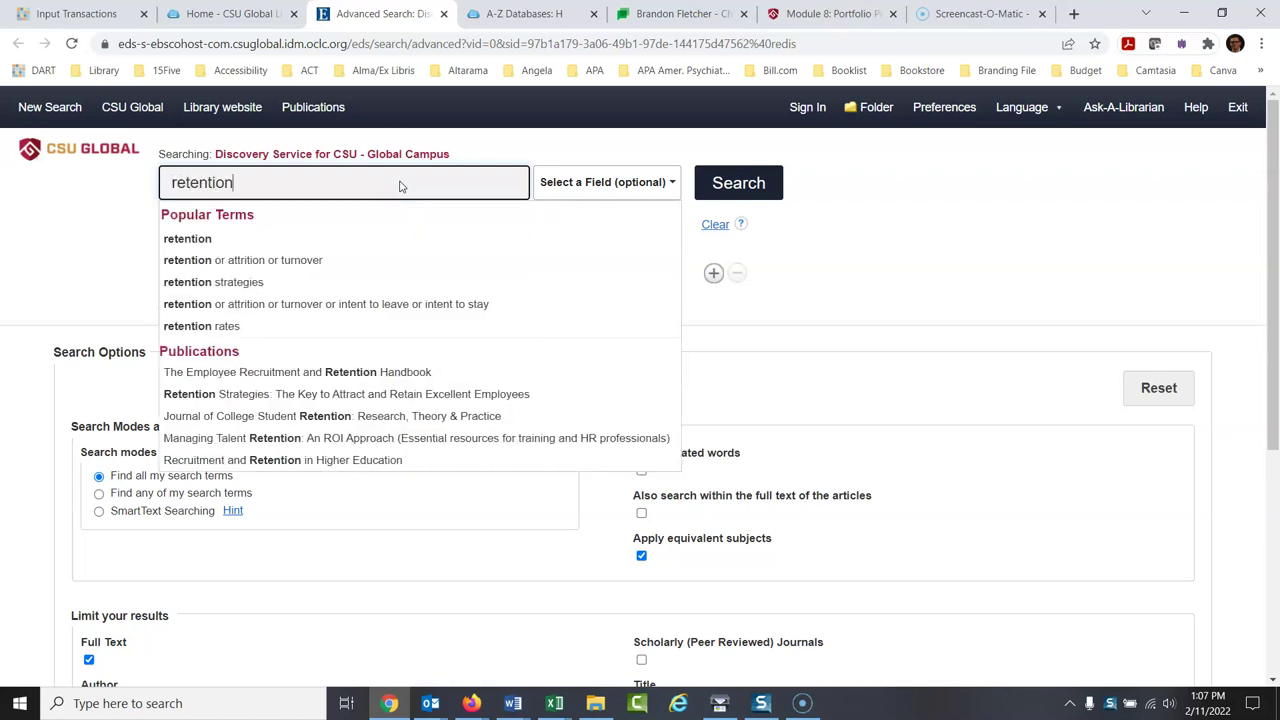
pyautogui.click(1043, 240)
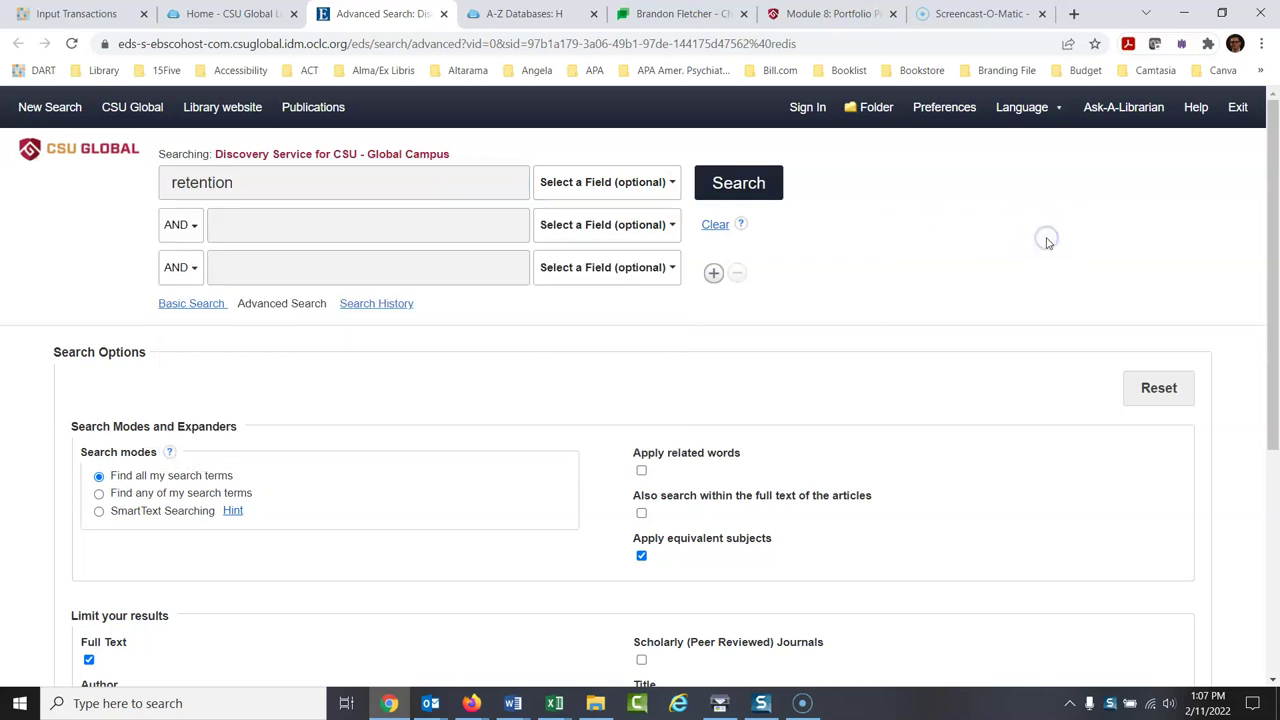
pyautogui.click(766, 184)
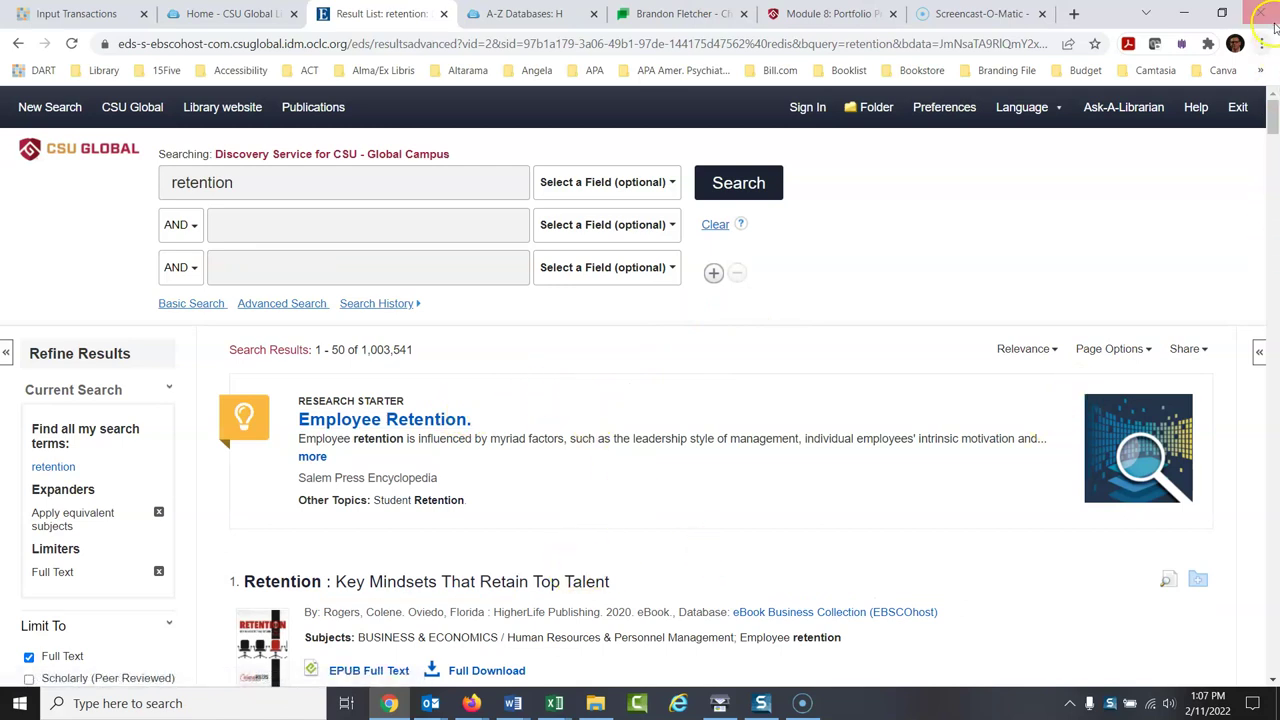
# Step: Enter staff* or employ* or personnel or worker in the second AND search row
pyautogui.moveTo(1271, 112); pyautogui.dragTo(1275, 186)
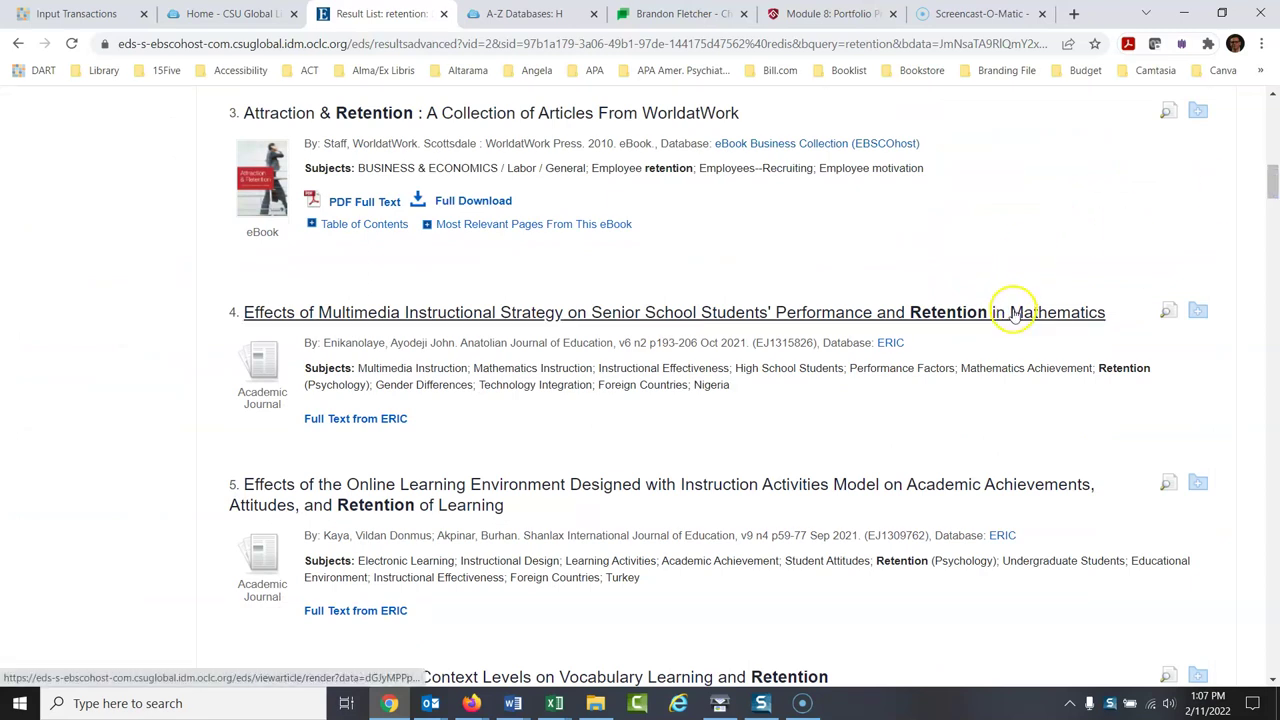
pyautogui.moveTo(1271, 180); pyautogui.dragTo(1272, 110)
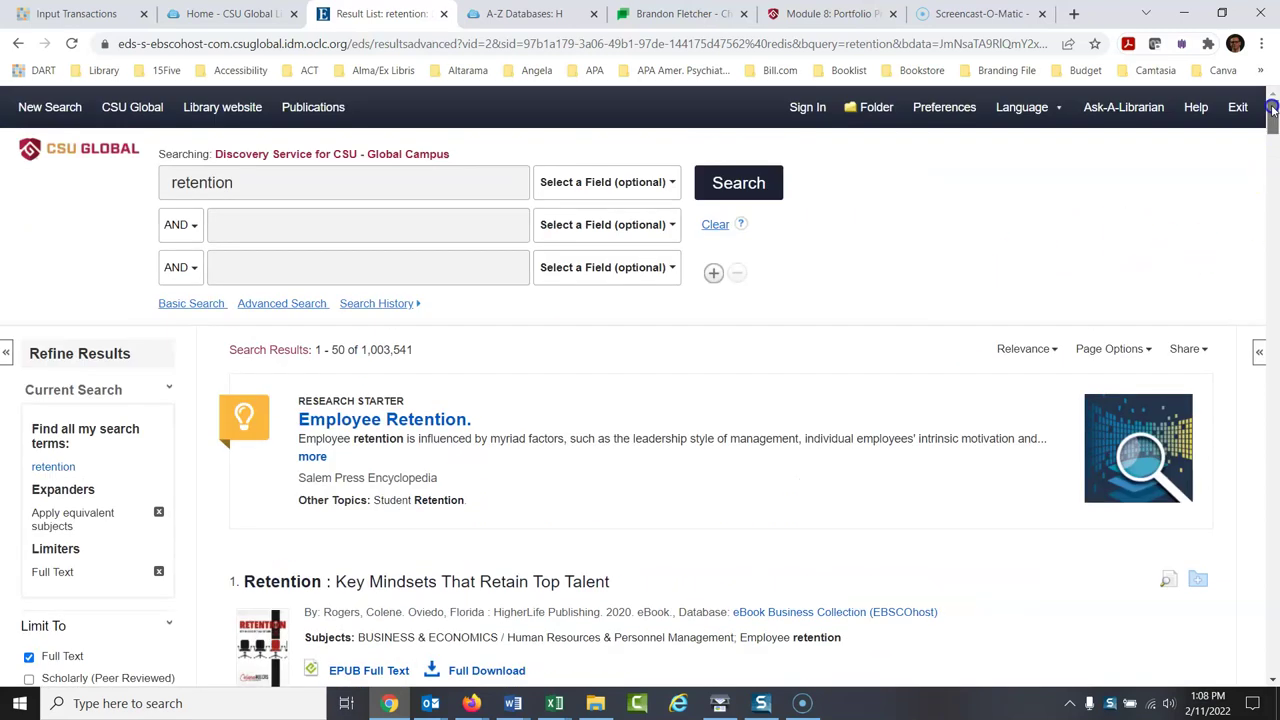
pyautogui.click(283, 227)
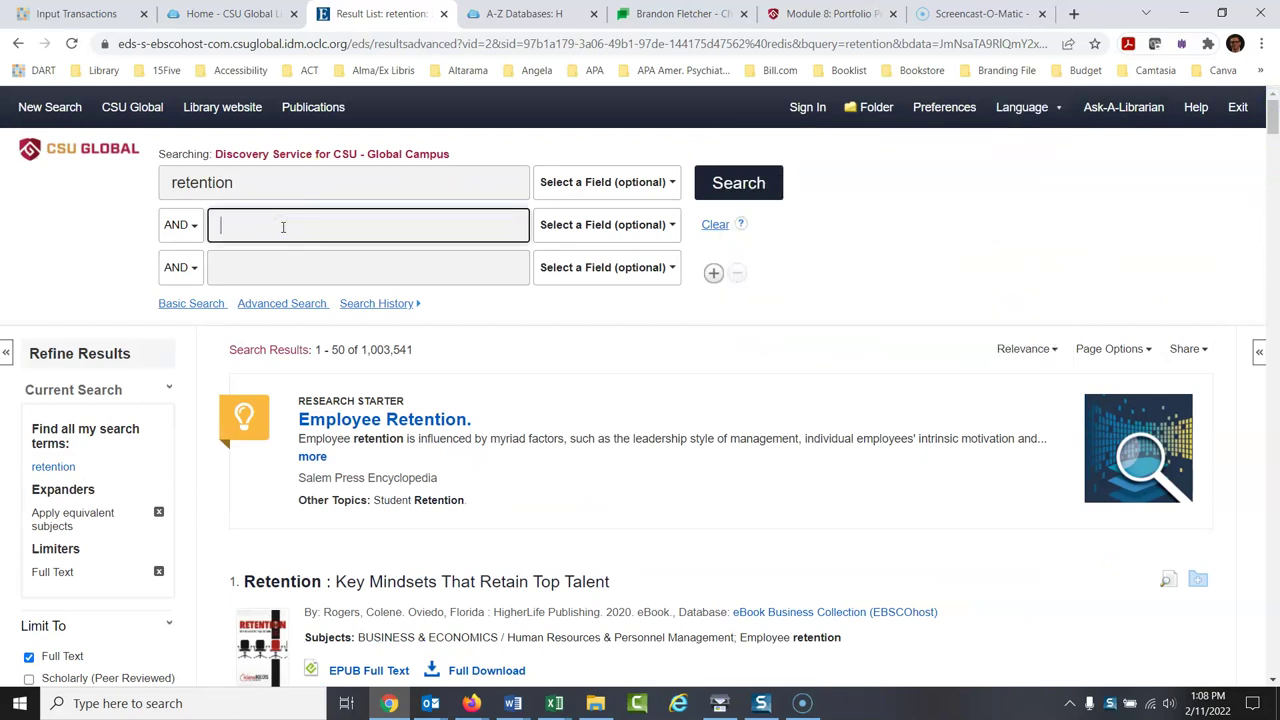
pyautogui.write('staf')
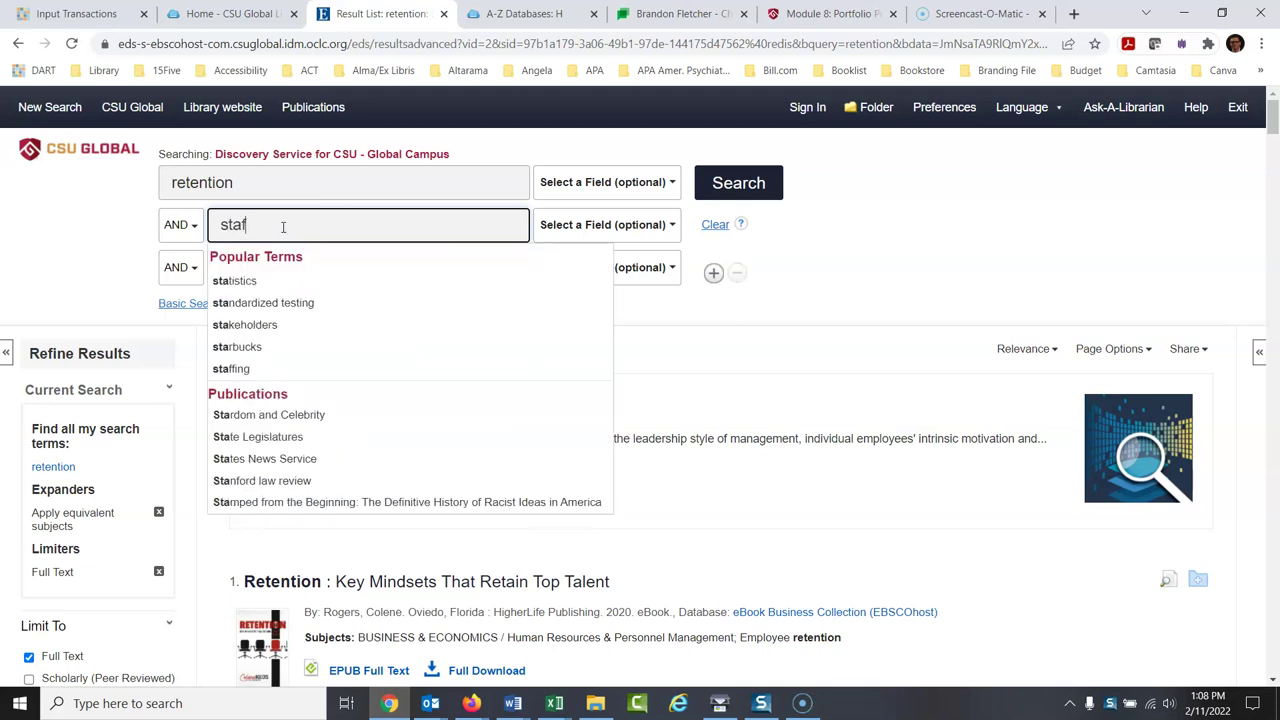
pyautogui.write('f*')
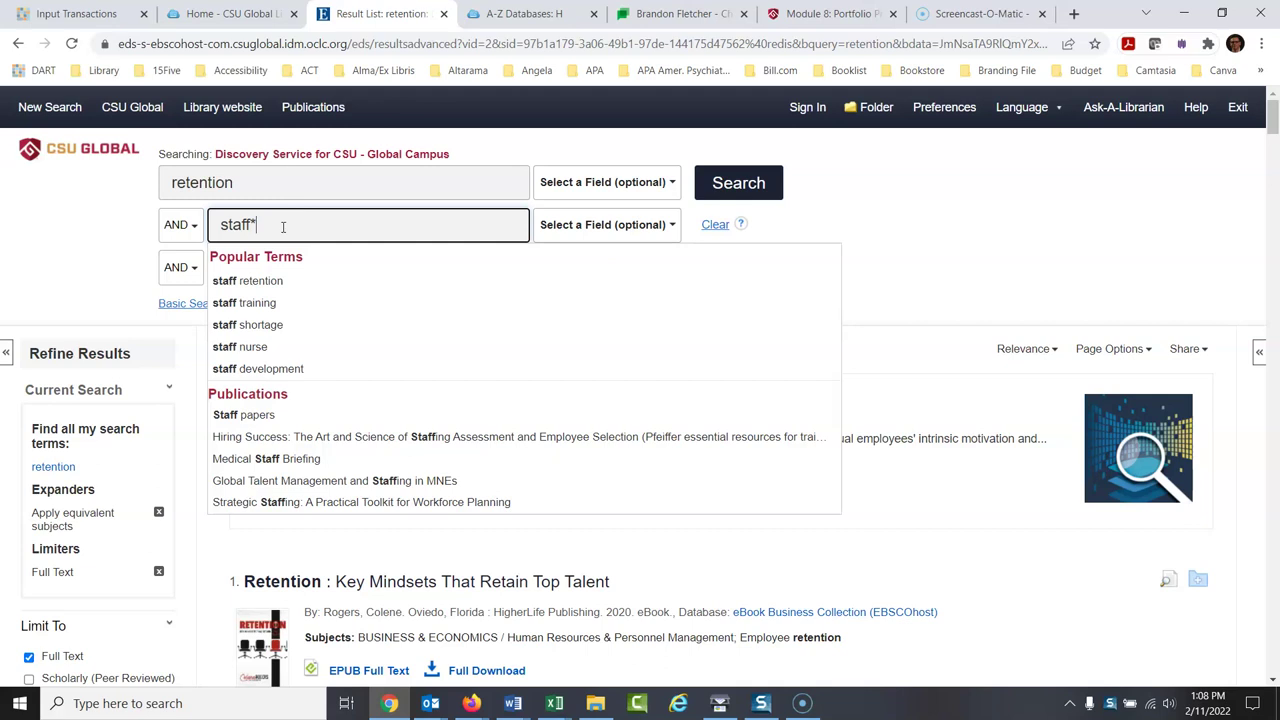
pyautogui.write('or ')
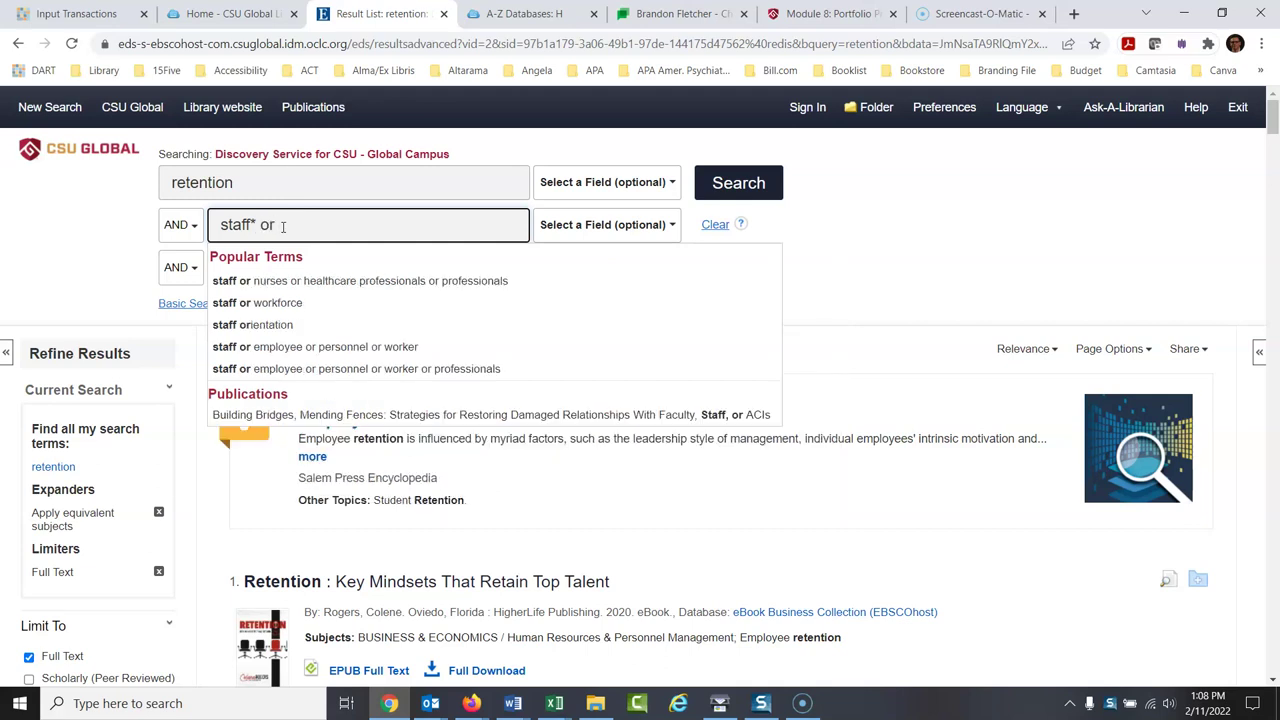
pyautogui.write('empo')
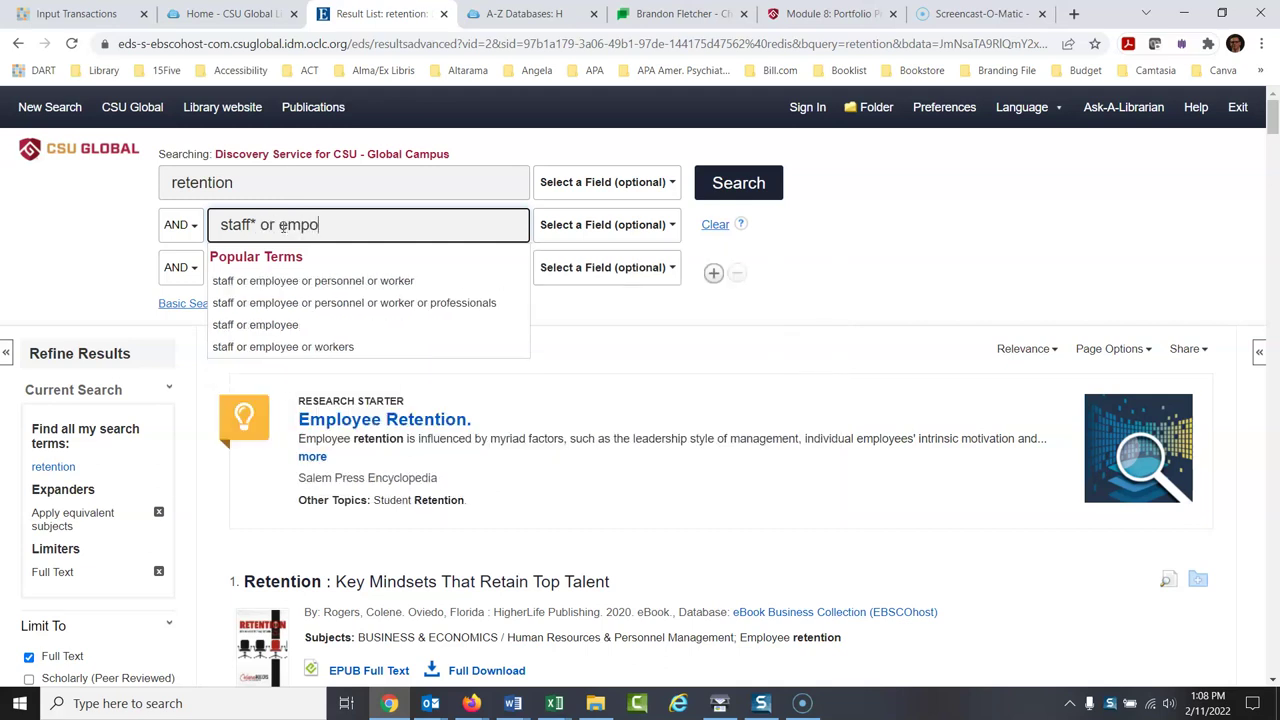
pyautogui.press('BackSpace')
pyautogui.write('loy')
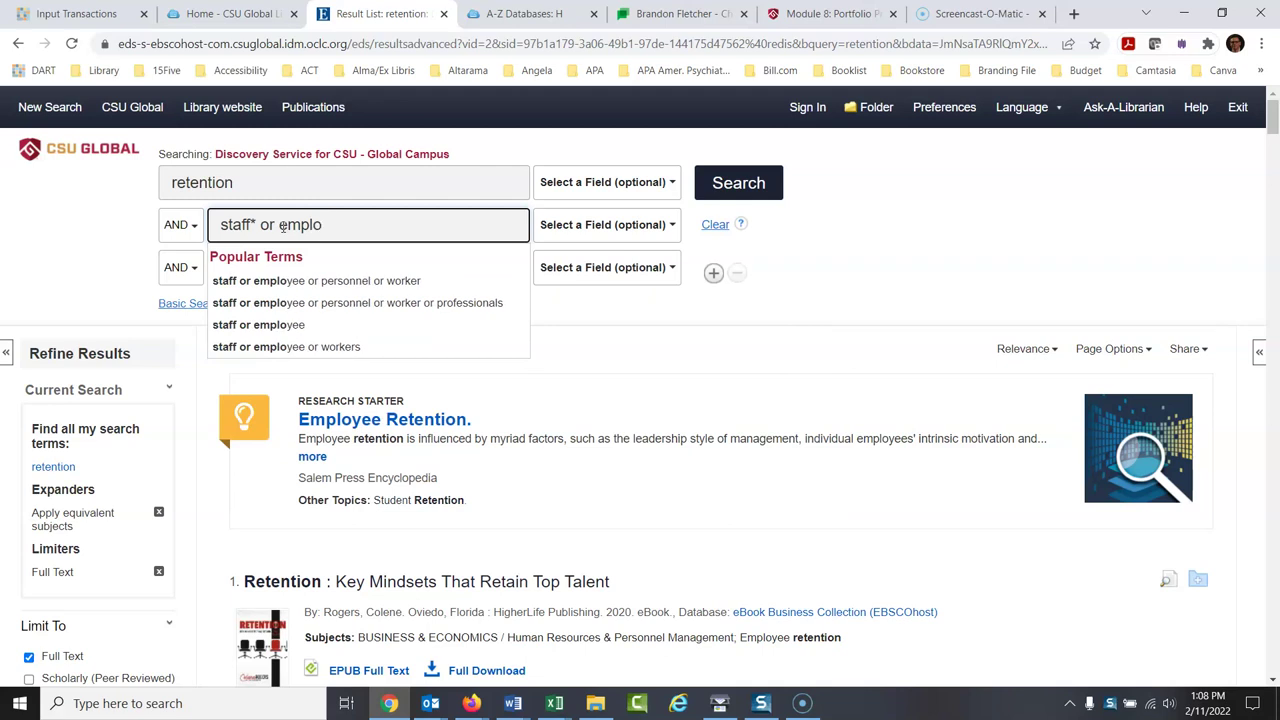
pyautogui.write('*')
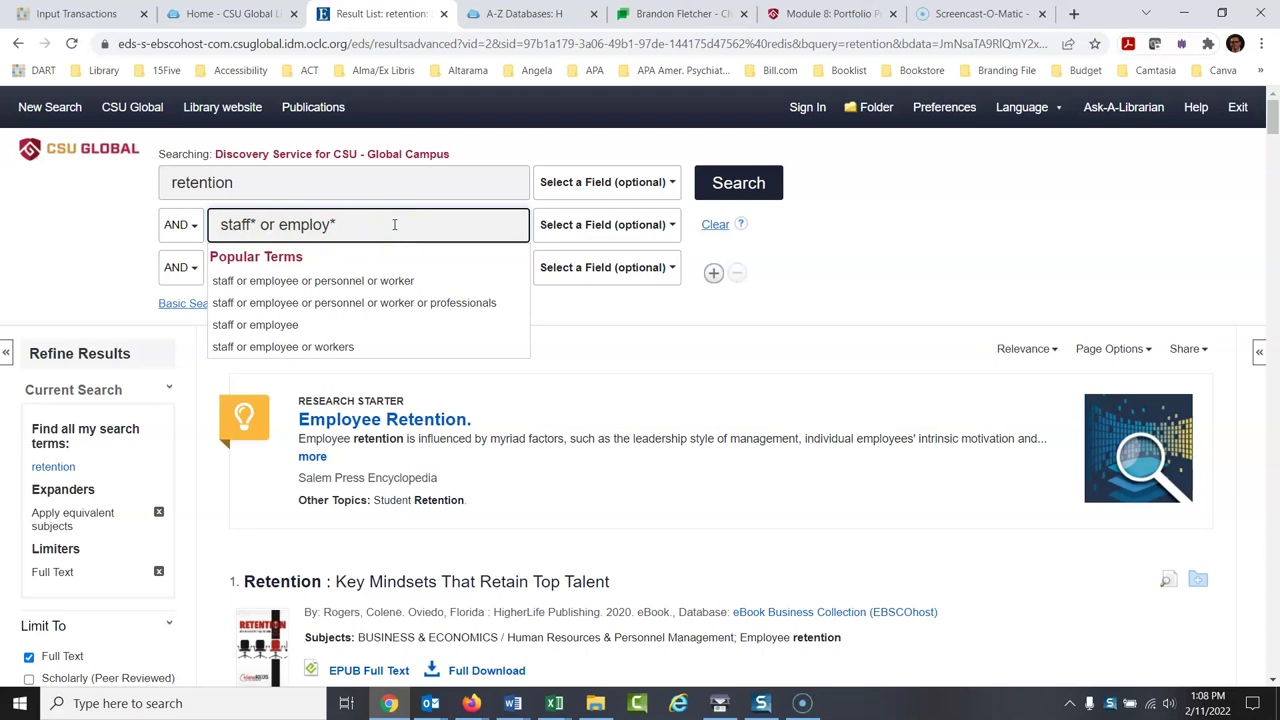
pyautogui.write('or perso')
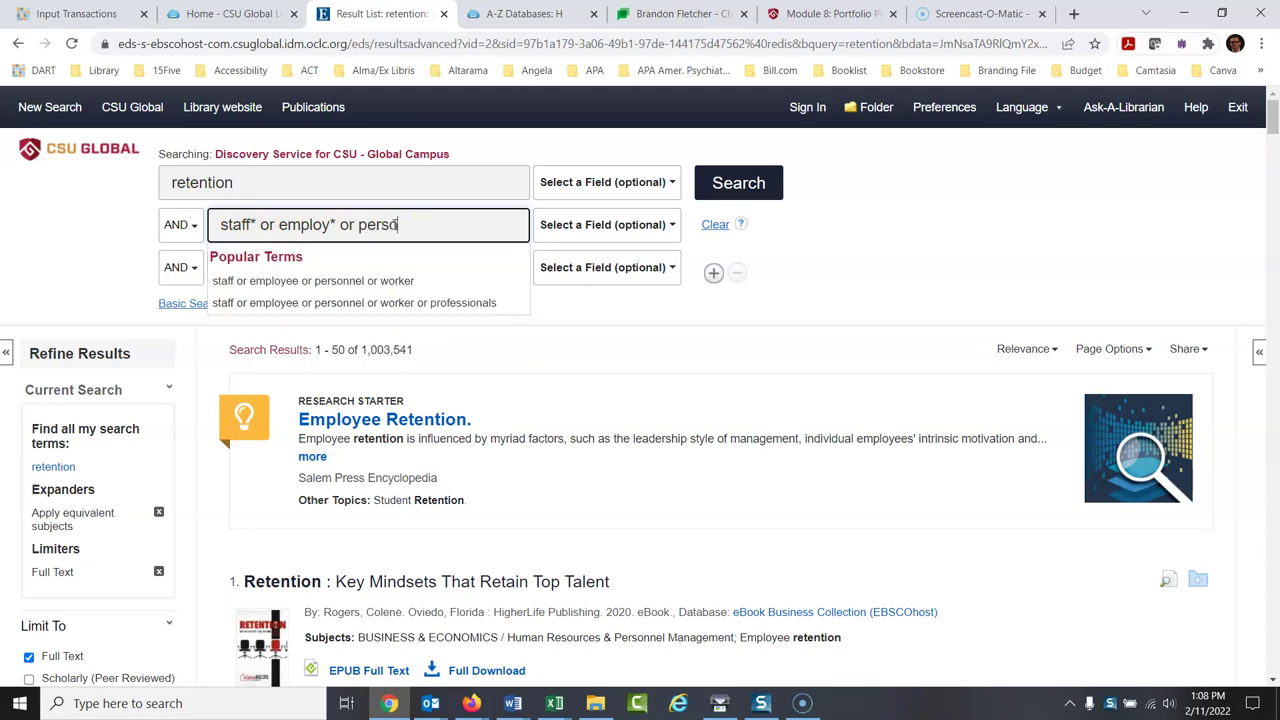
pyautogui.write('nell ')
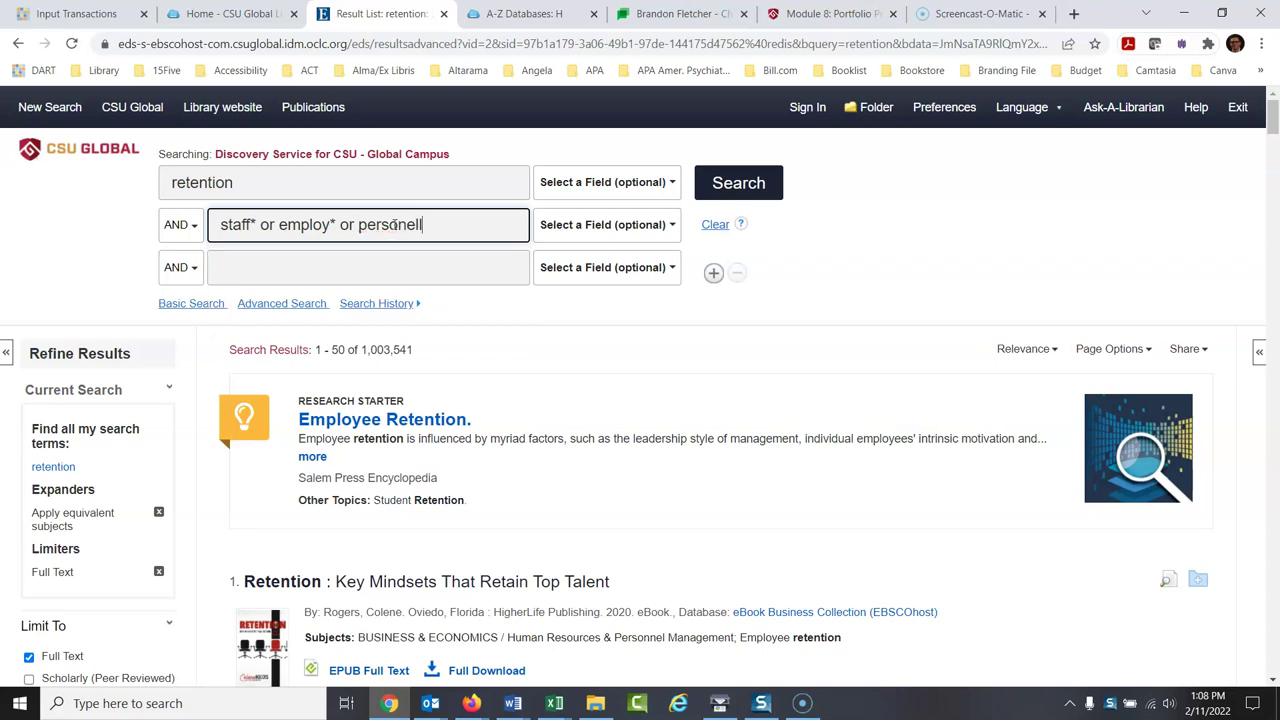
pyautogui.write('or worker')
# Step: Correct the spelling of personnel and rerun the search, narrowing results to 186,348
pyautogui.click(393, 224)
pyautogui.write('n')
pyautogui.press('BackSpace')
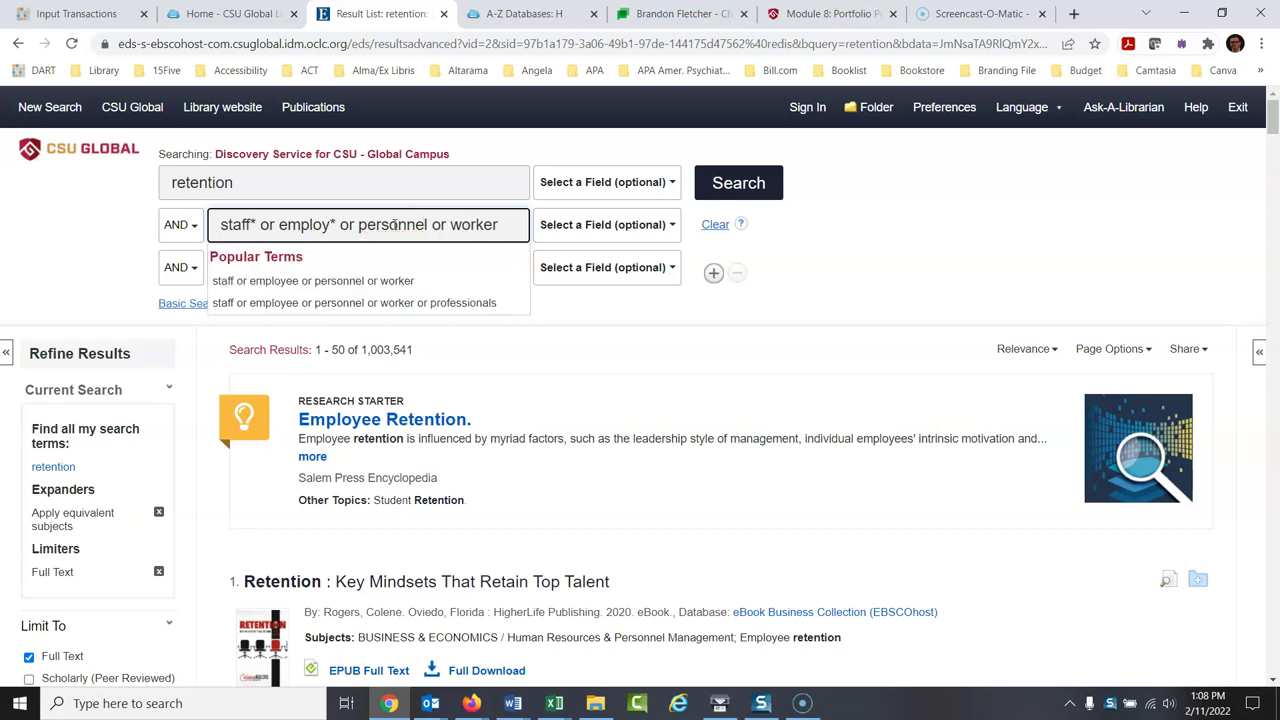
pyautogui.click(936, 205)
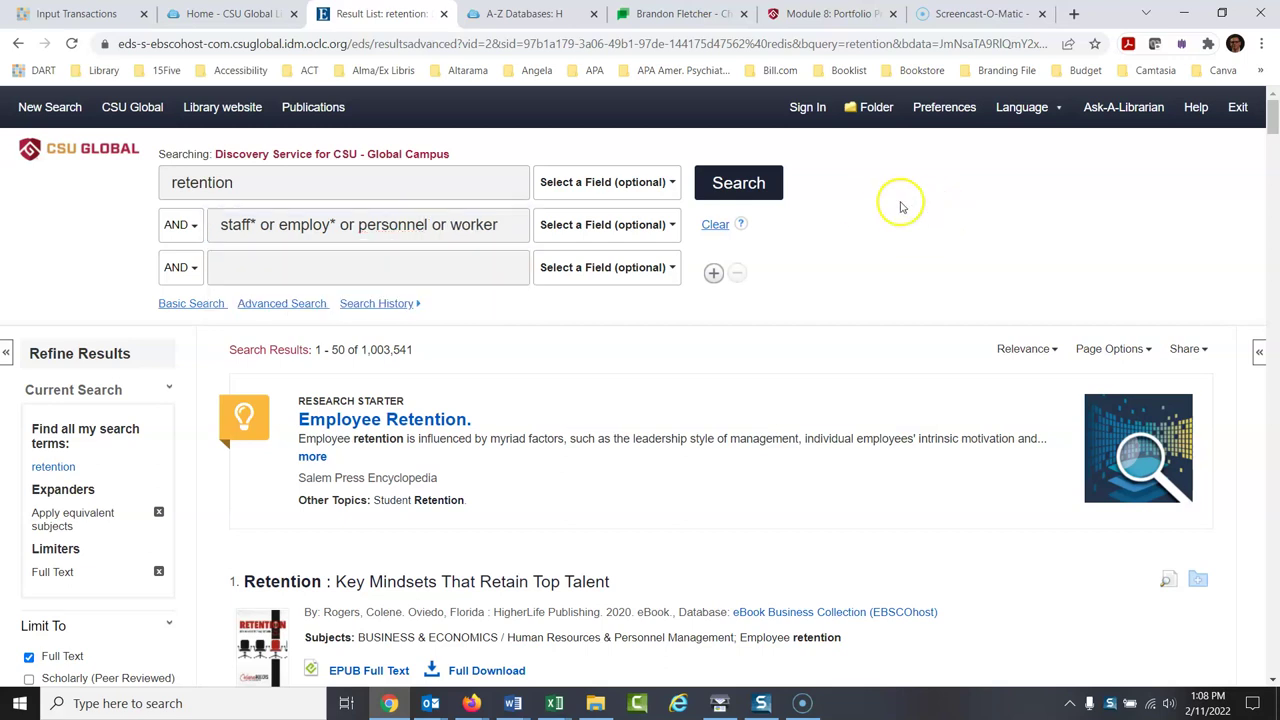
pyautogui.click(738, 182)
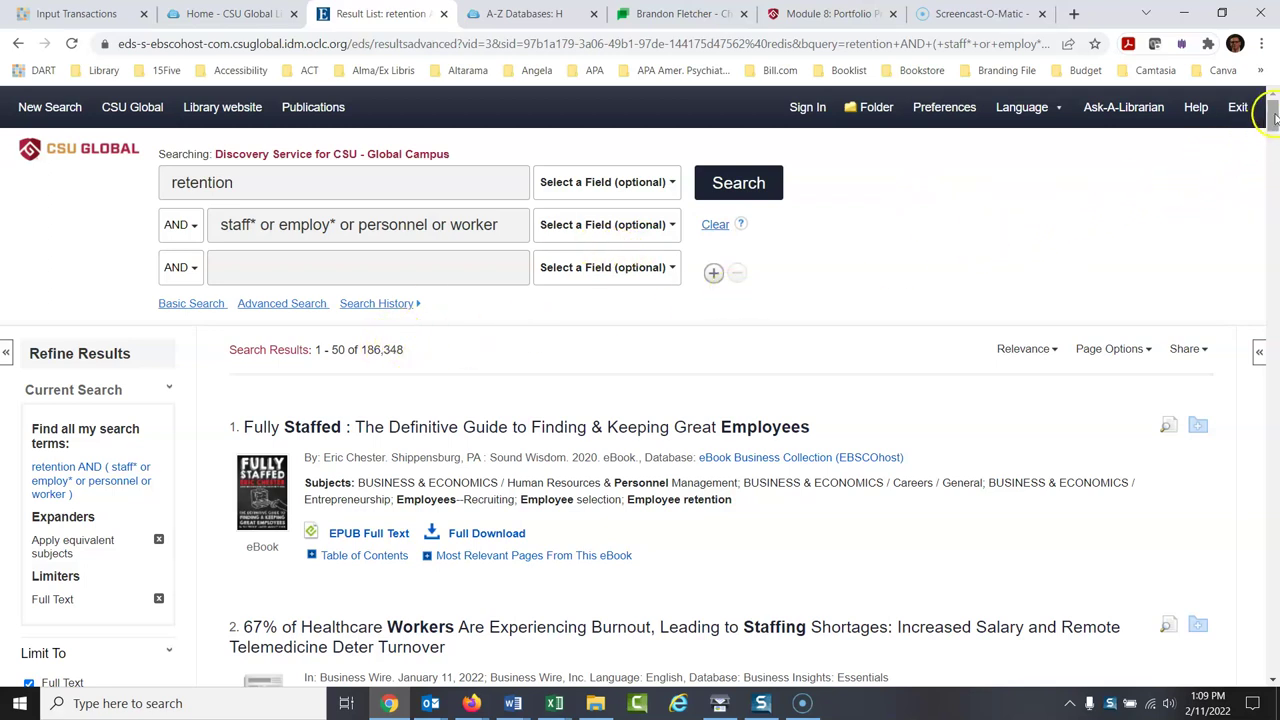
# Step: Search a third row for "work from home" or remote or telework or telecommute, leaving 2,915 results
pyautogui.moveTo(1274, 117)
pyautogui.mouseDown()
pyautogui.moveTo(1274, 131)
pyautogui.moveTo(1274, 115)
pyautogui.mouseUp()
pyautogui.click(437, 268)
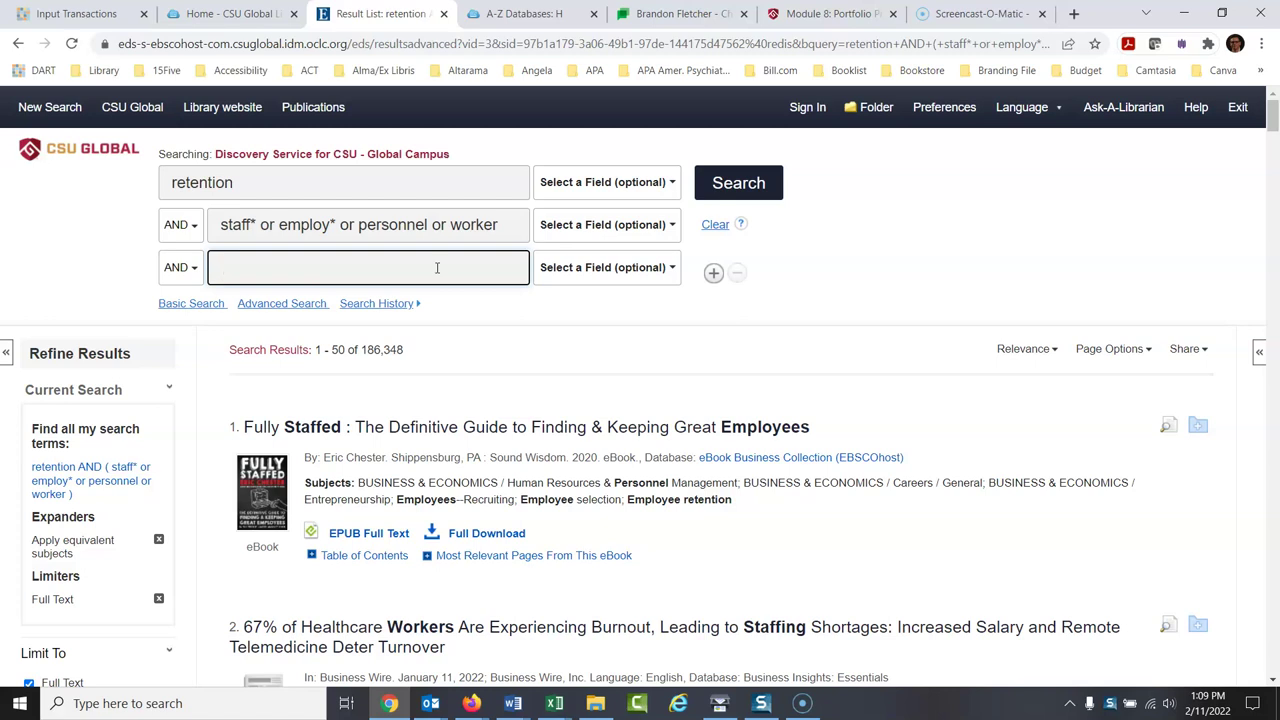
pyautogui.write('rk')
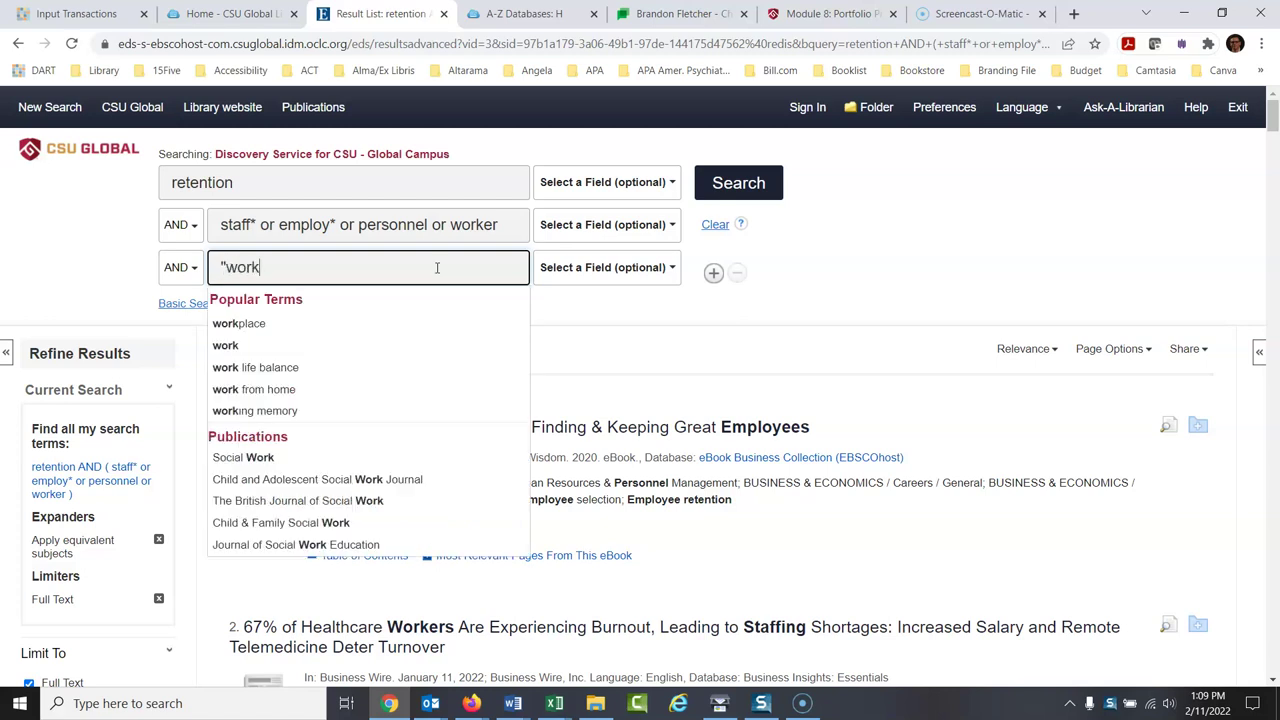
pyautogui.write(' from himeome"')
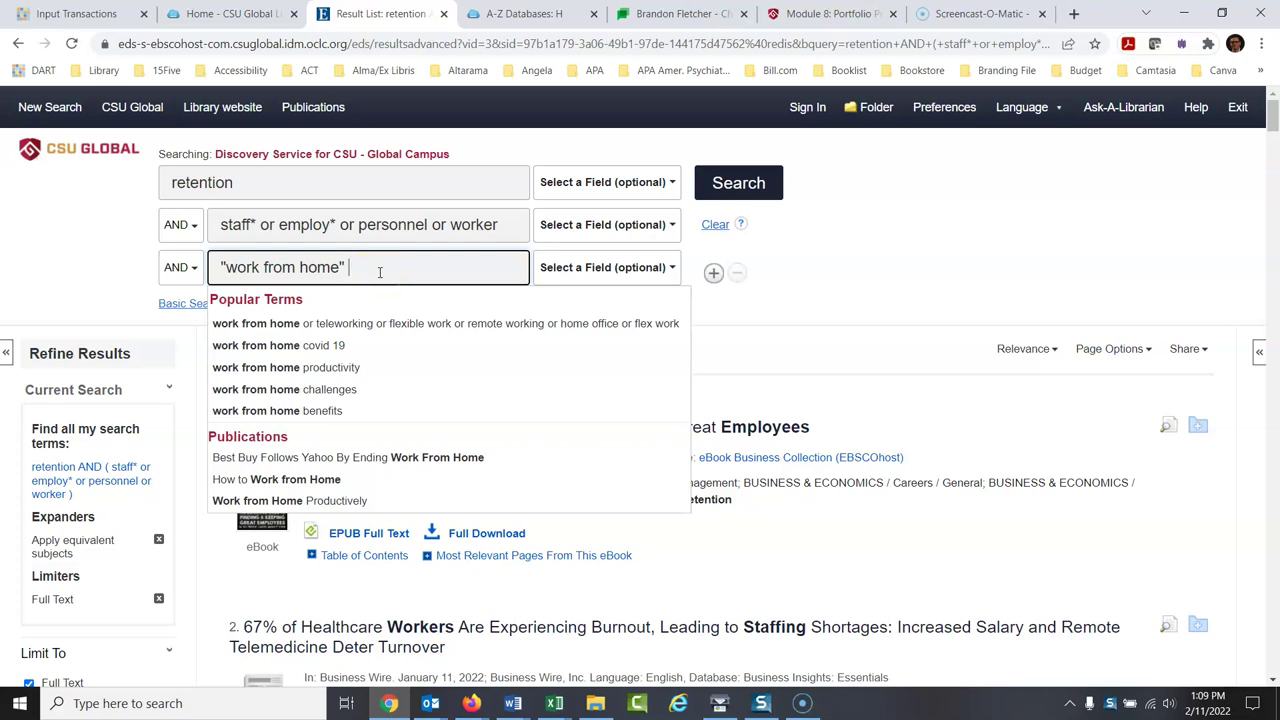
pyautogui.write('remote ')
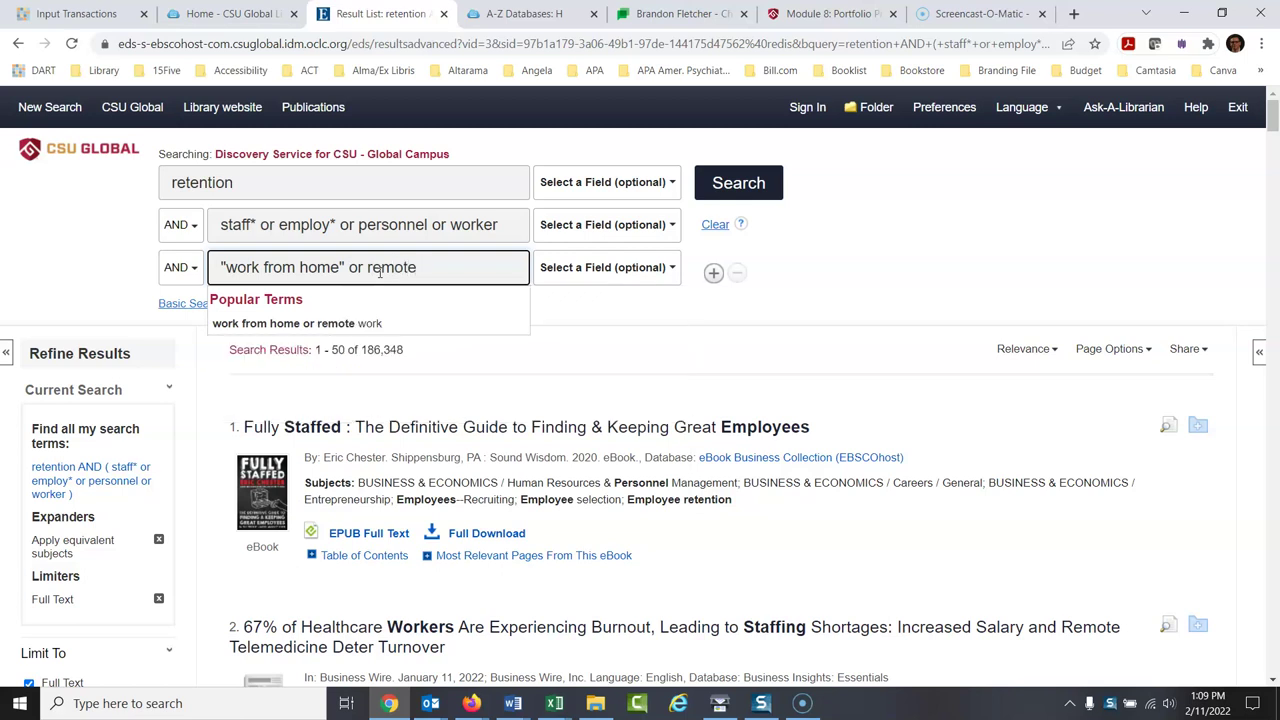
pyautogui.write('or t')
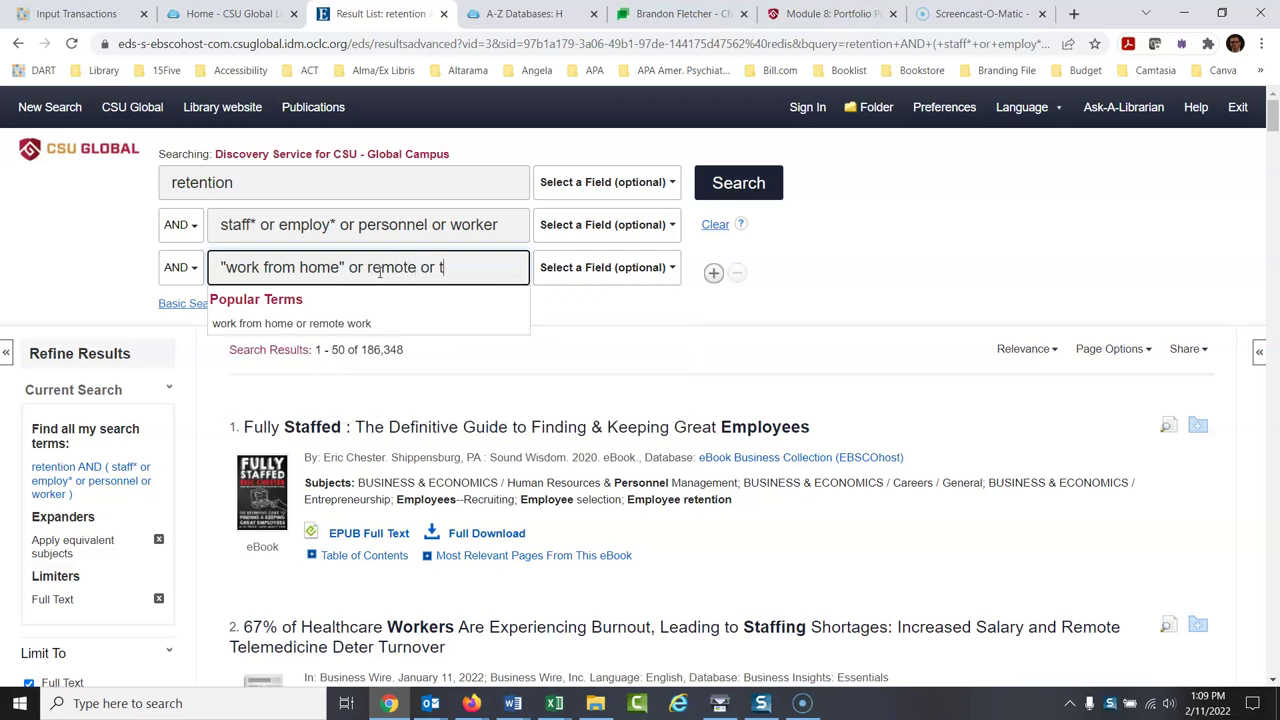
pyautogui.write('elework or te')
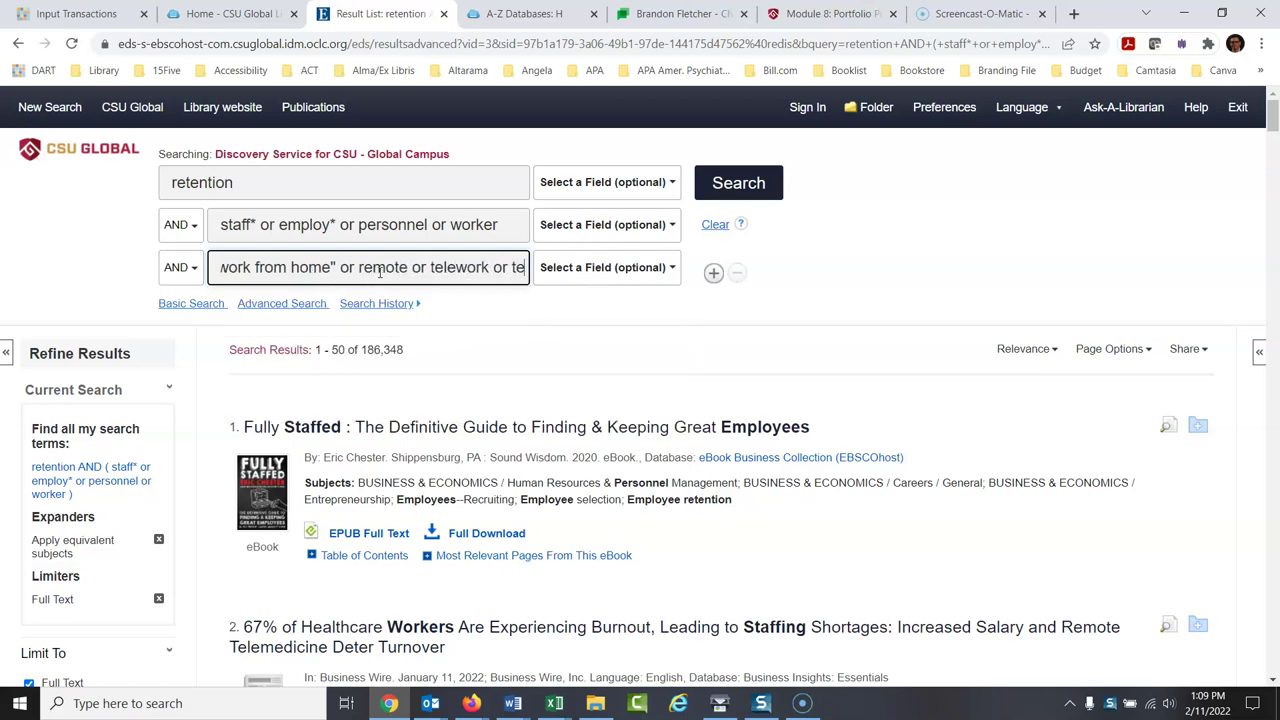
pyautogui.write('lecommute')
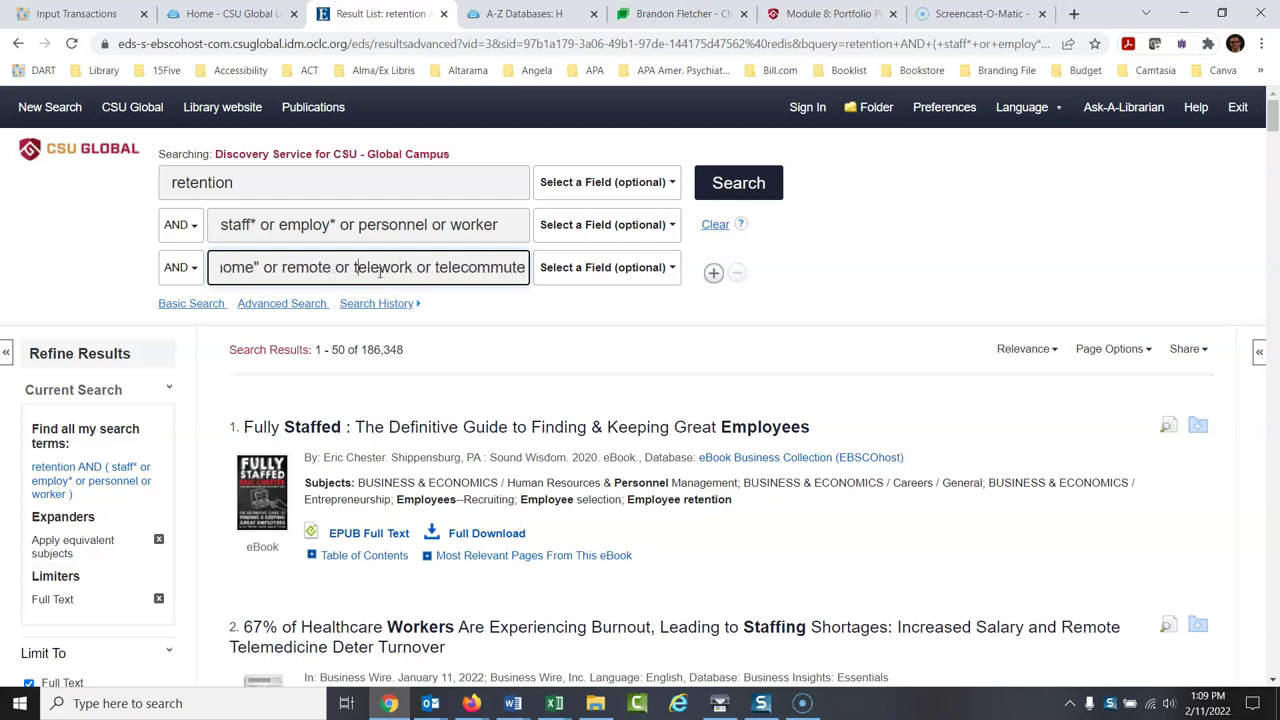
pyautogui.press('Left')
pyautogui.press('Left')
pyautogui.press('Left')
pyautogui.press('Left')
pyautogui.press('Left')
pyautogui.press('Left')
pyautogui.press('Left')
pyautogui.press('Left')
pyautogui.press('Left')
pyautogui.press('Left')
pyautogui.press('Left')
pyautogui.press('Left')
pyautogui.press('Left')
pyautogui.press('Left')
pyautogui.press('Left')
pyautogui.press('Left')
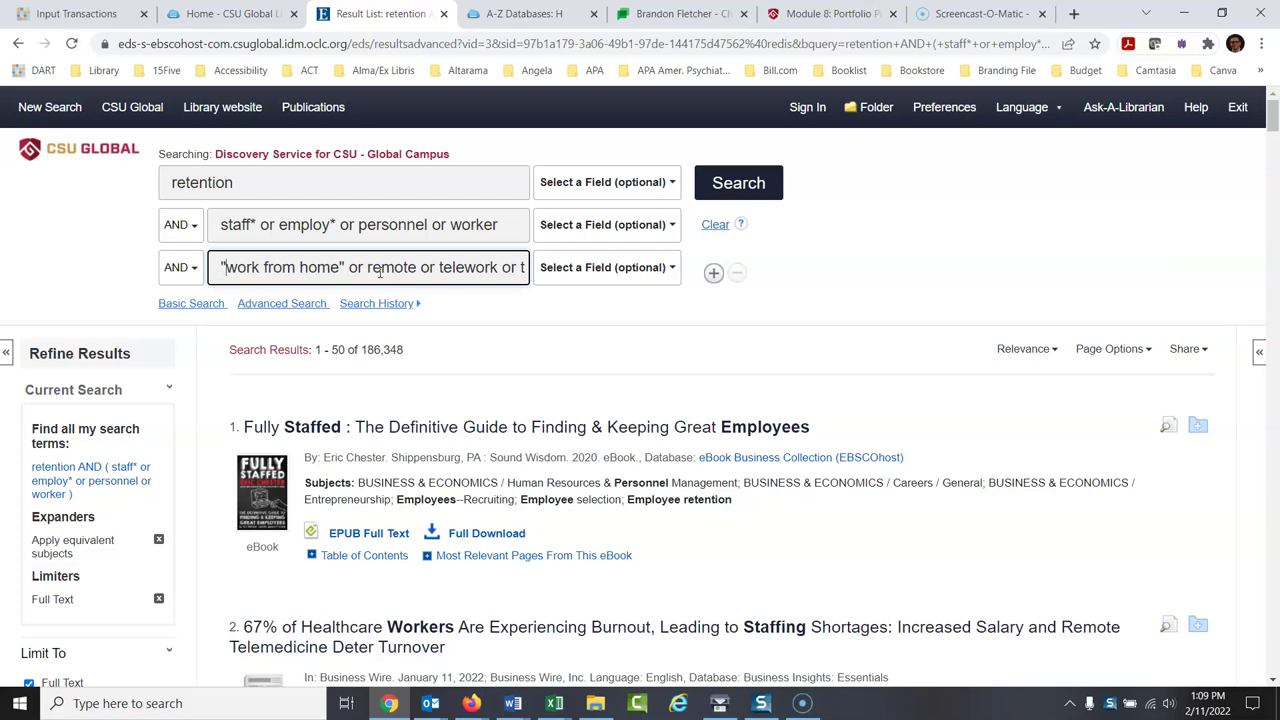
pyautogui.press('Right')
pyautogui.press('Right')
pyautogui.press('Right')
pyautogui.press('Right')
pyautogui.press('Right')
pyautogui.press('Right')
pyautogui.press('Right')
pyautogui.press('Right')
pyautogui.press('Right')
pyautogui.press('Right')
pyautogui.press('Right')
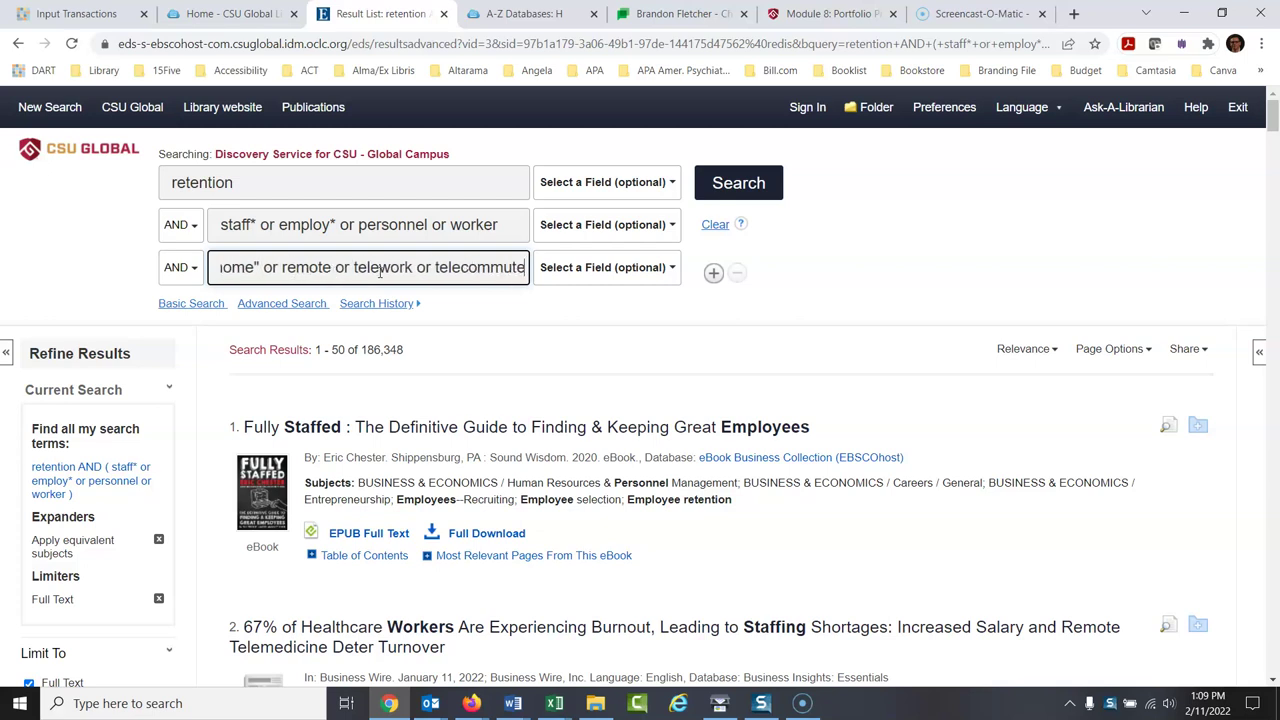
pyautogui.click(740, 185)
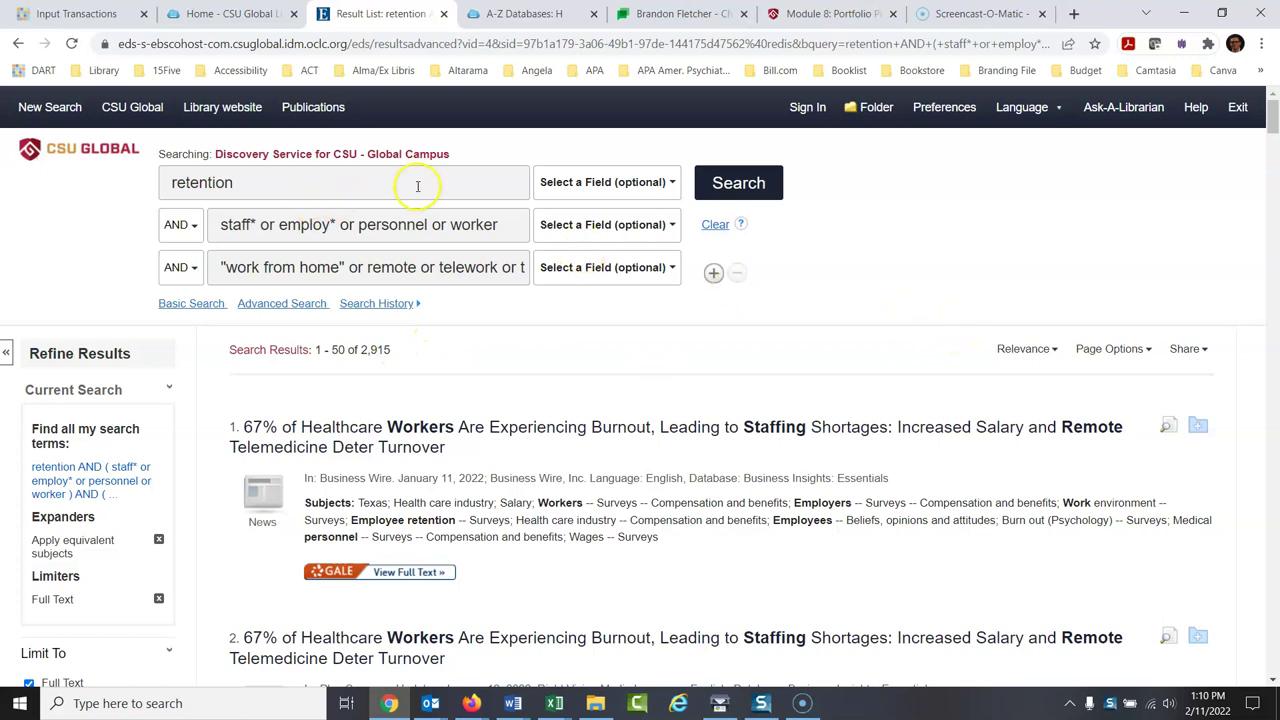
# Step: Limit retention to TI Title and the staff terms to SU Subject Terms, rerunning each time
pyautogui.click(612, 190)
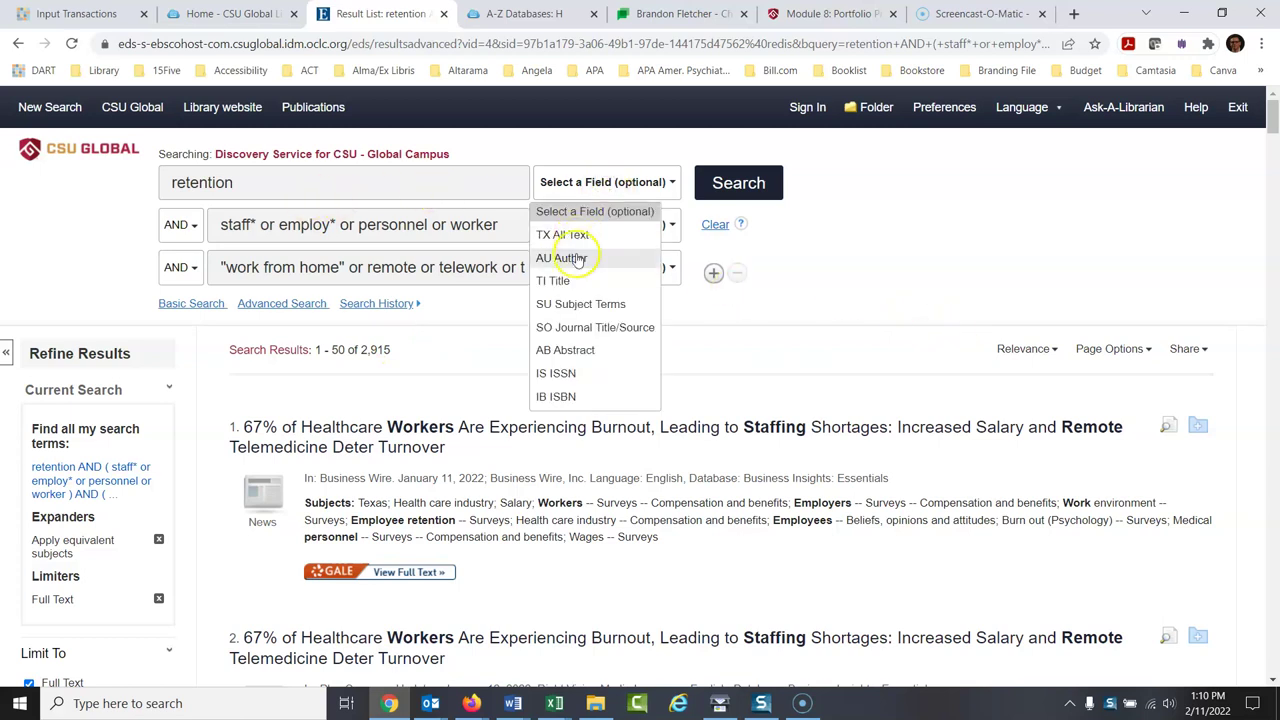
pyautogui.click(563, 282)
pyautogui.click(770, 190)
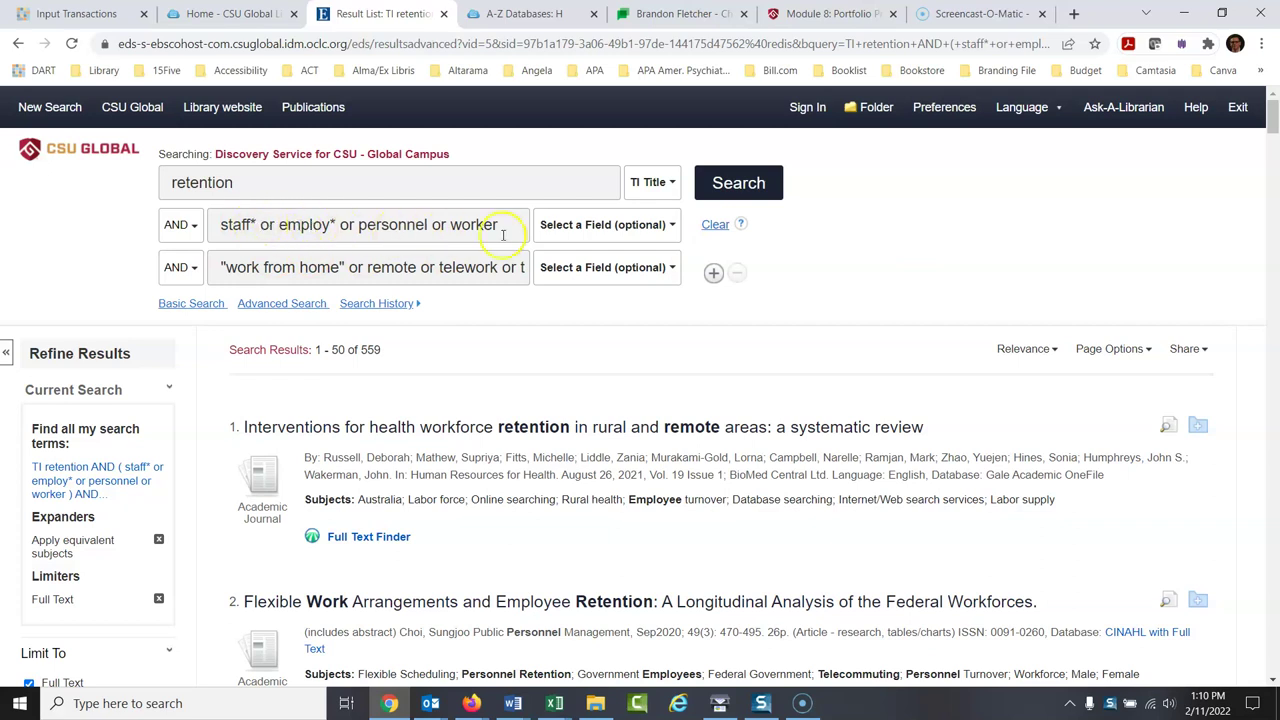
pyautogui.click(652, 230)
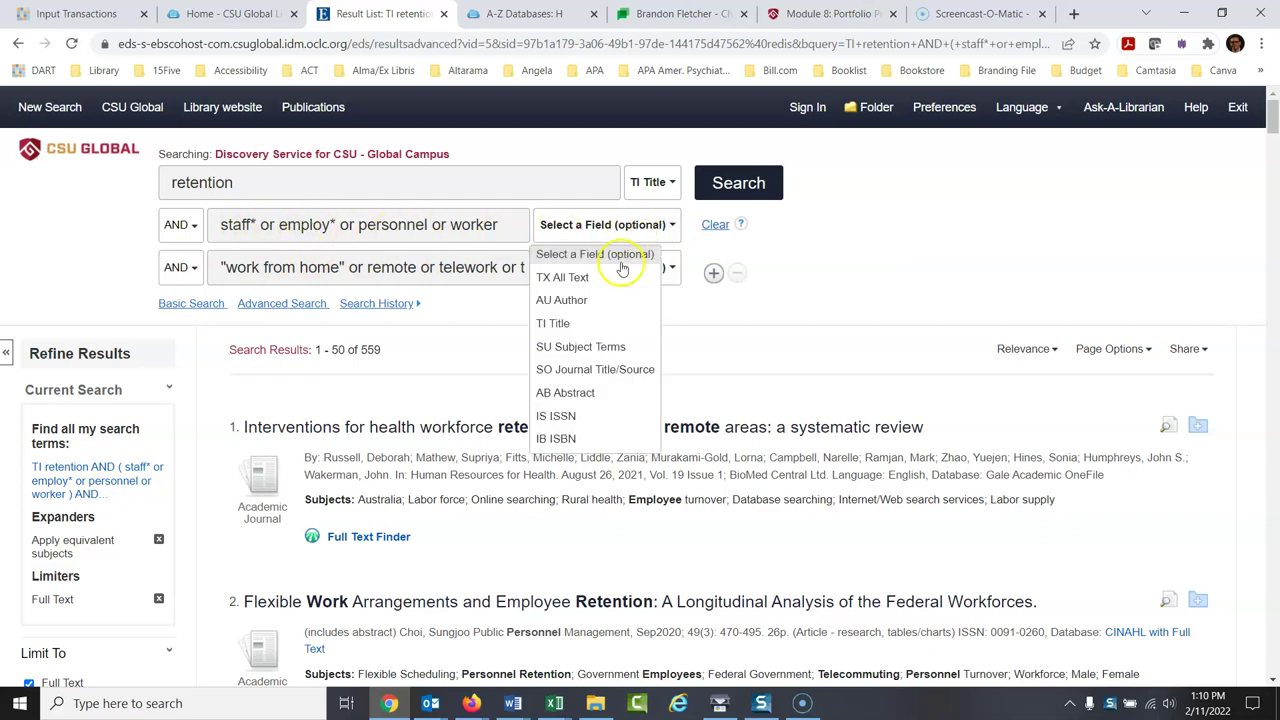
pyautogui.click(603, 346)
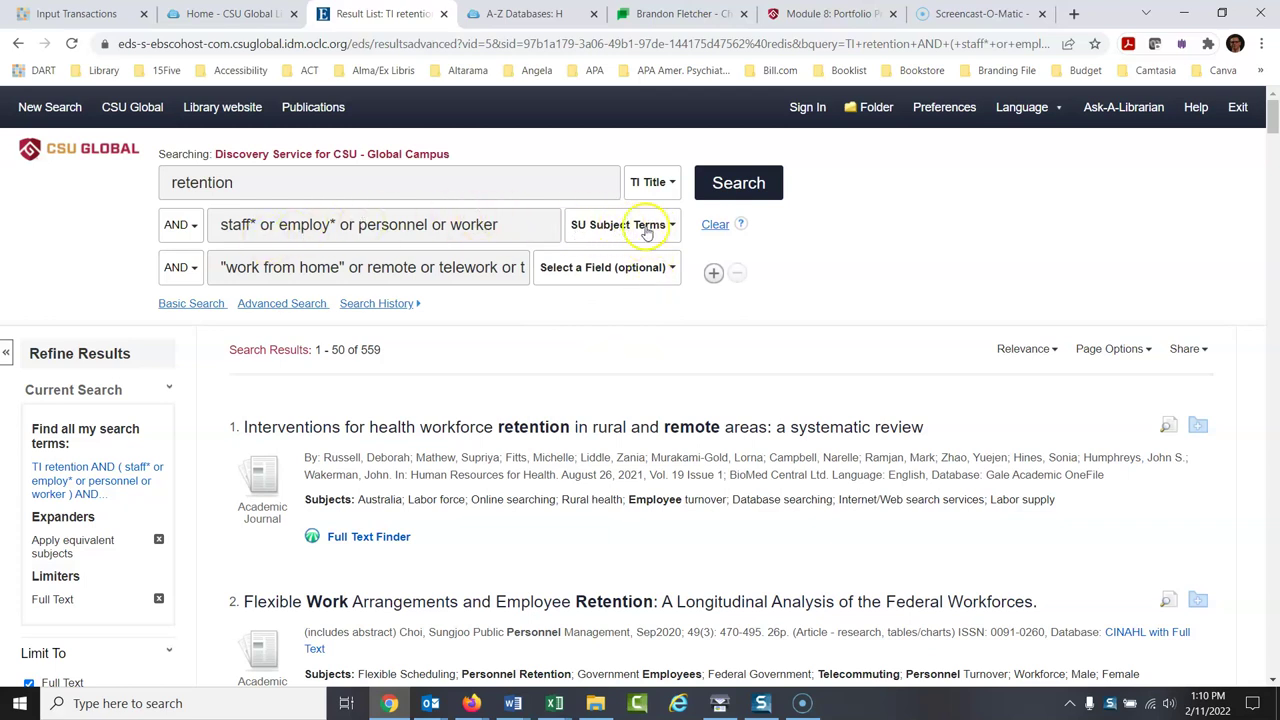
pyautogui.click(760, 188)
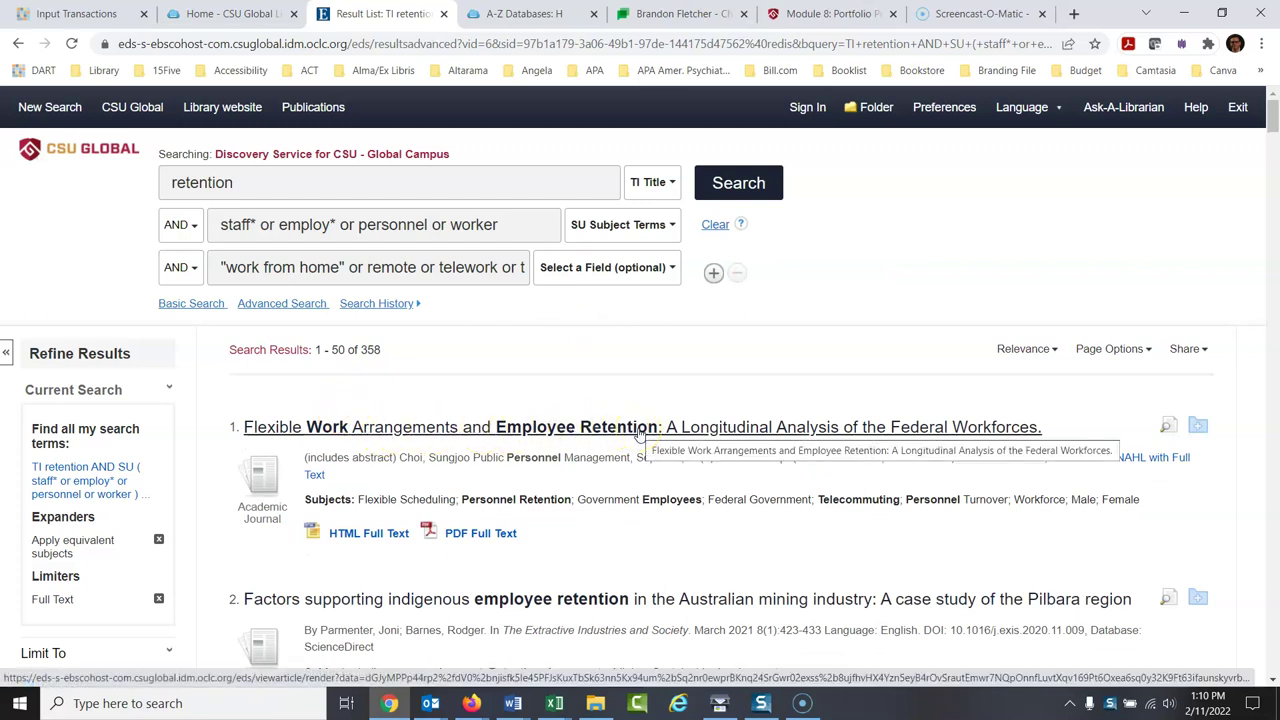
# Step: Limit the remote-work row to TI Title and rerun, narrowing results to 158
pyautogui.moveTo(1271, 116); pyautogui.dragTo(1274, 182)
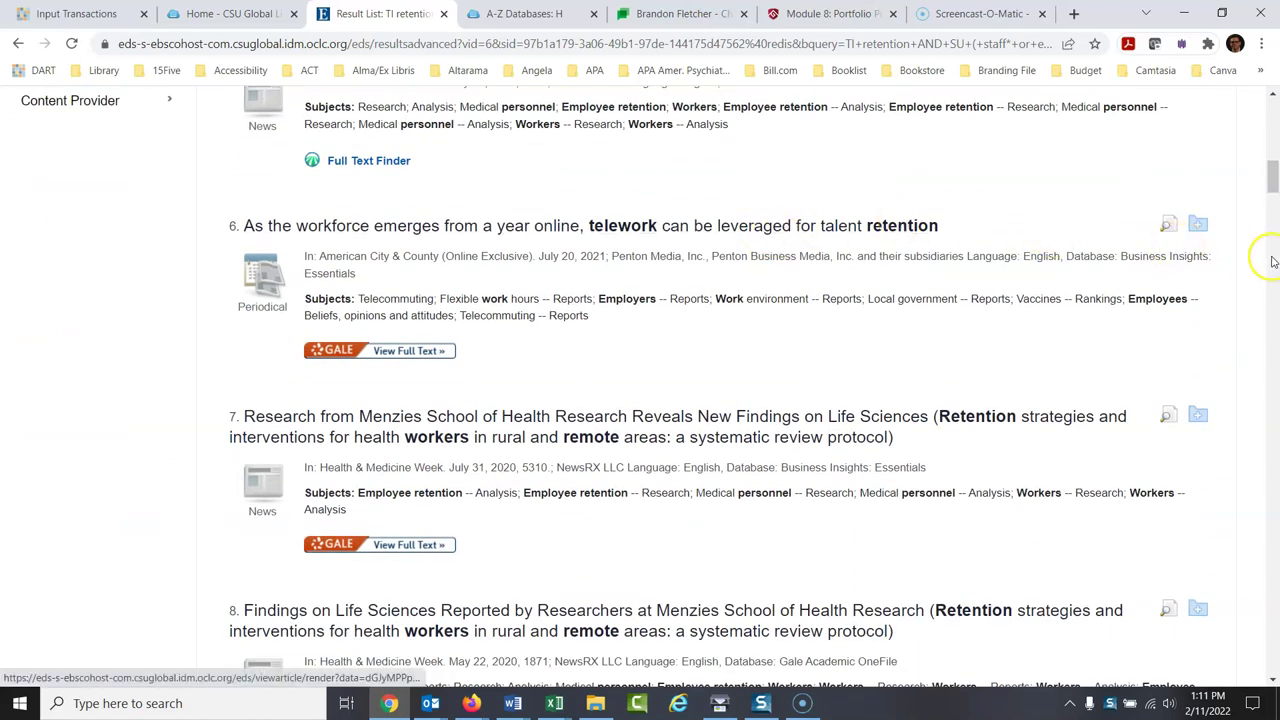
pyautogui.moveTo(1274, 178); pyautogui.dragTo(1274, 125)
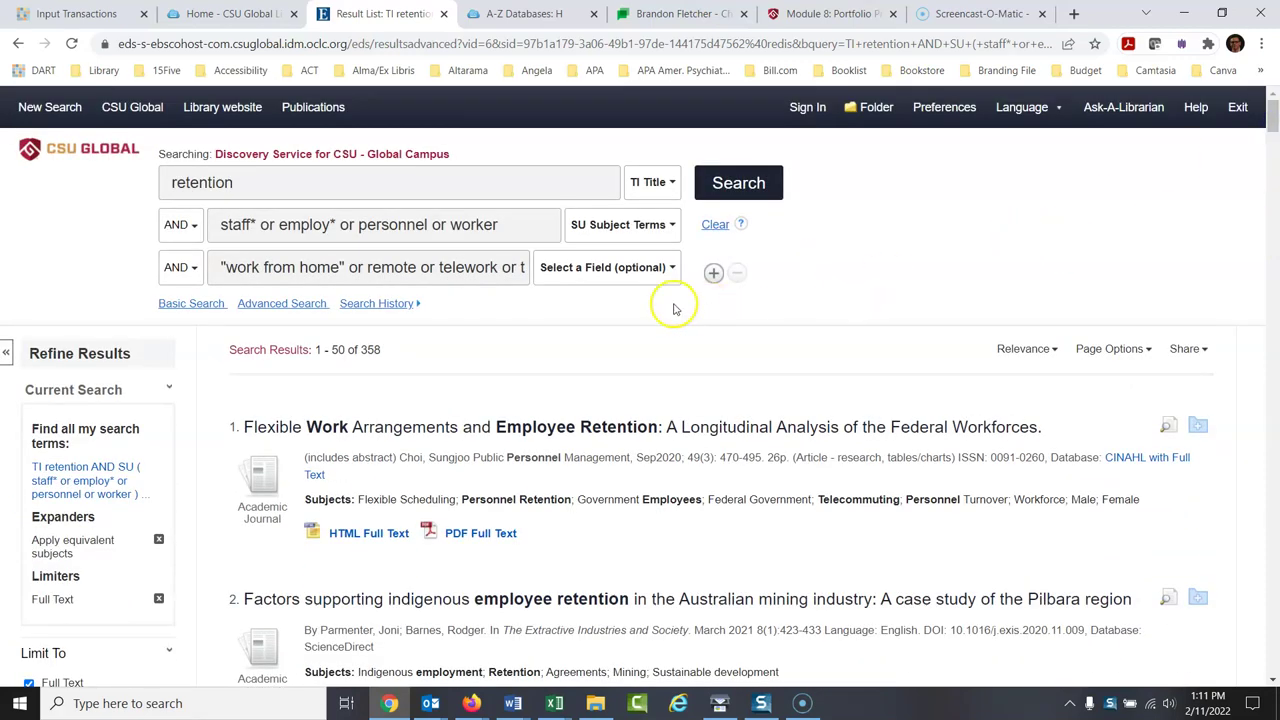
pyautogui.click(658, 270)
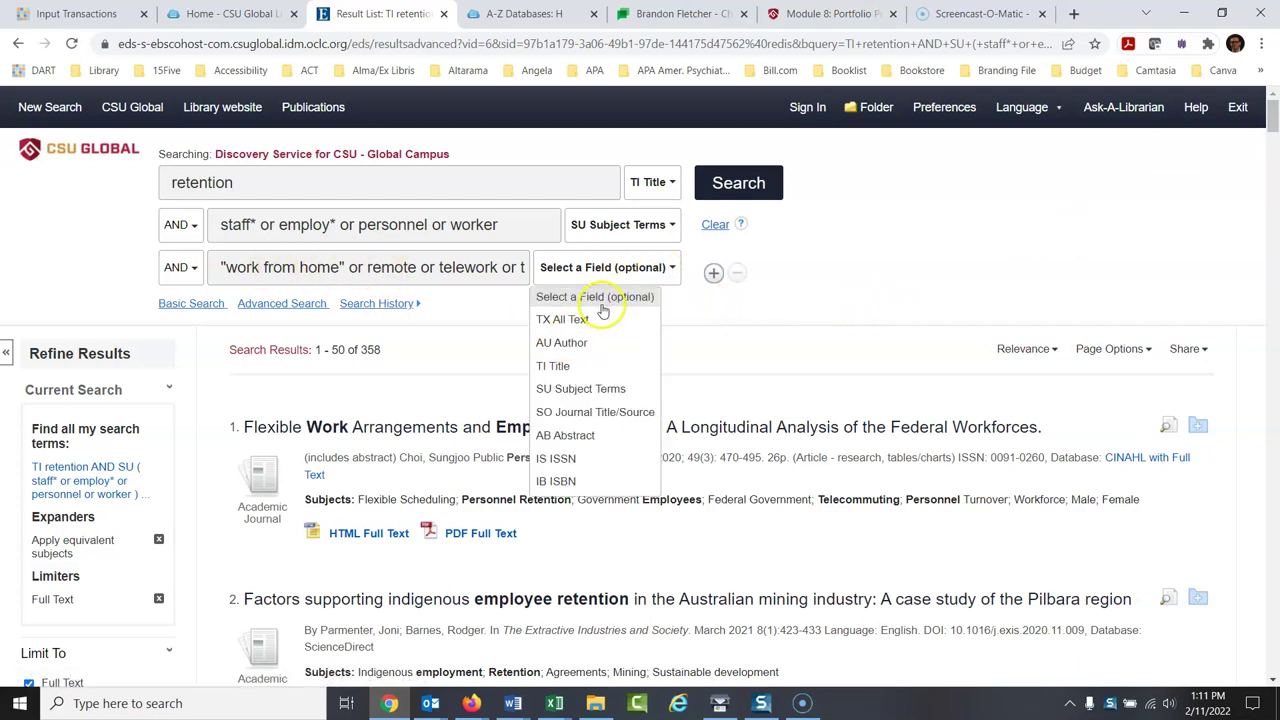
pyautogui.click(562, 366)
pyautogui.click(738, 182)
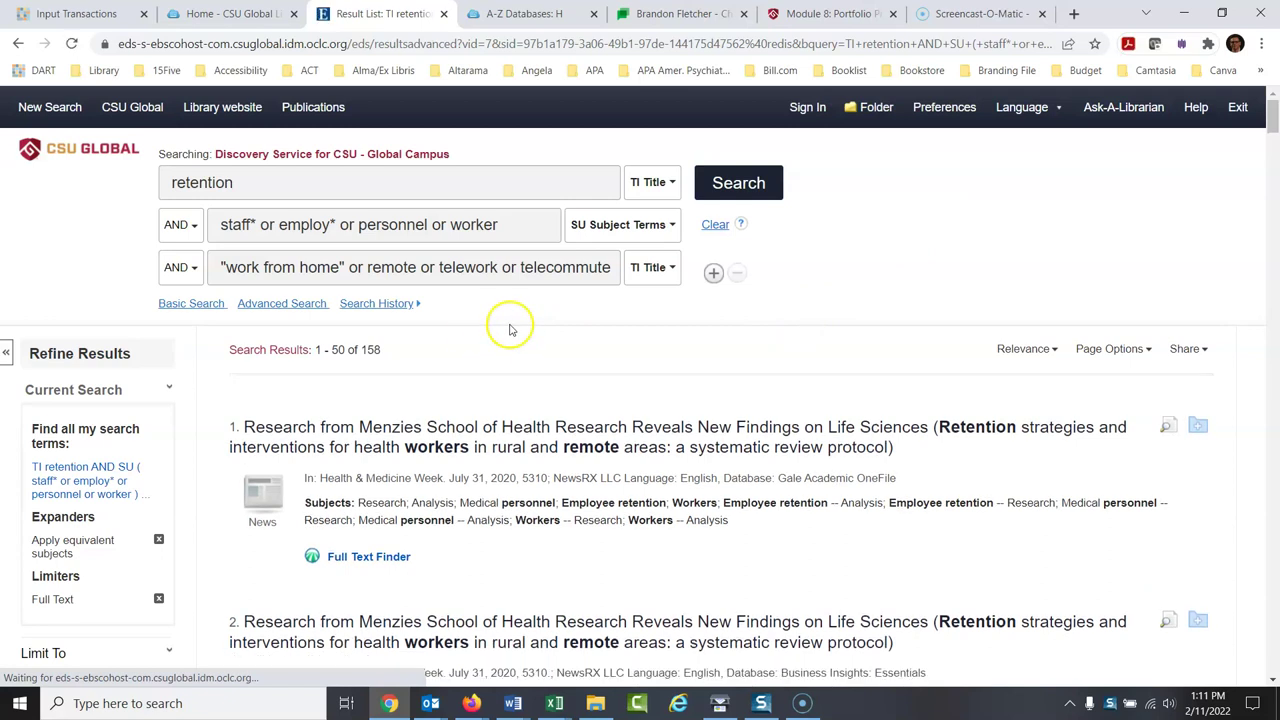
# Step: Change the Publication Date start year from 2000 to 2015
pyautogui.moveTo(1271, 108); pyautogui.dragTo(1273, 127)
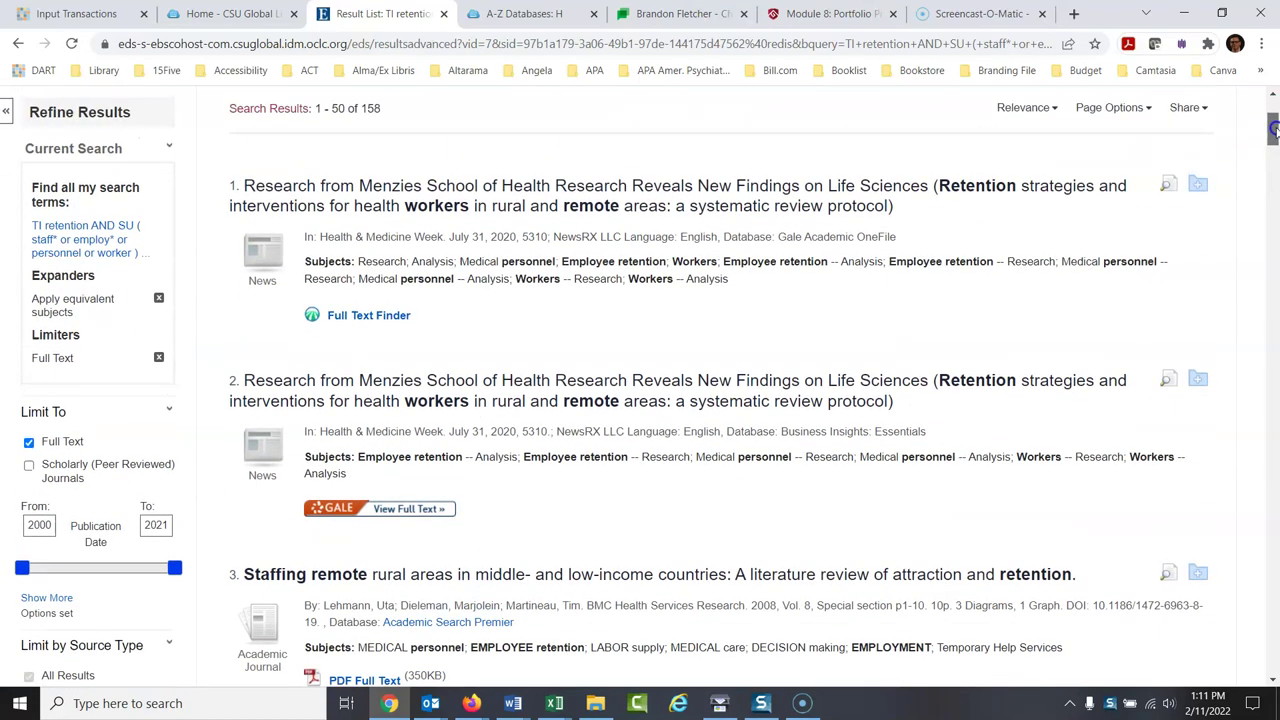
pyautogui.click(52, 522)
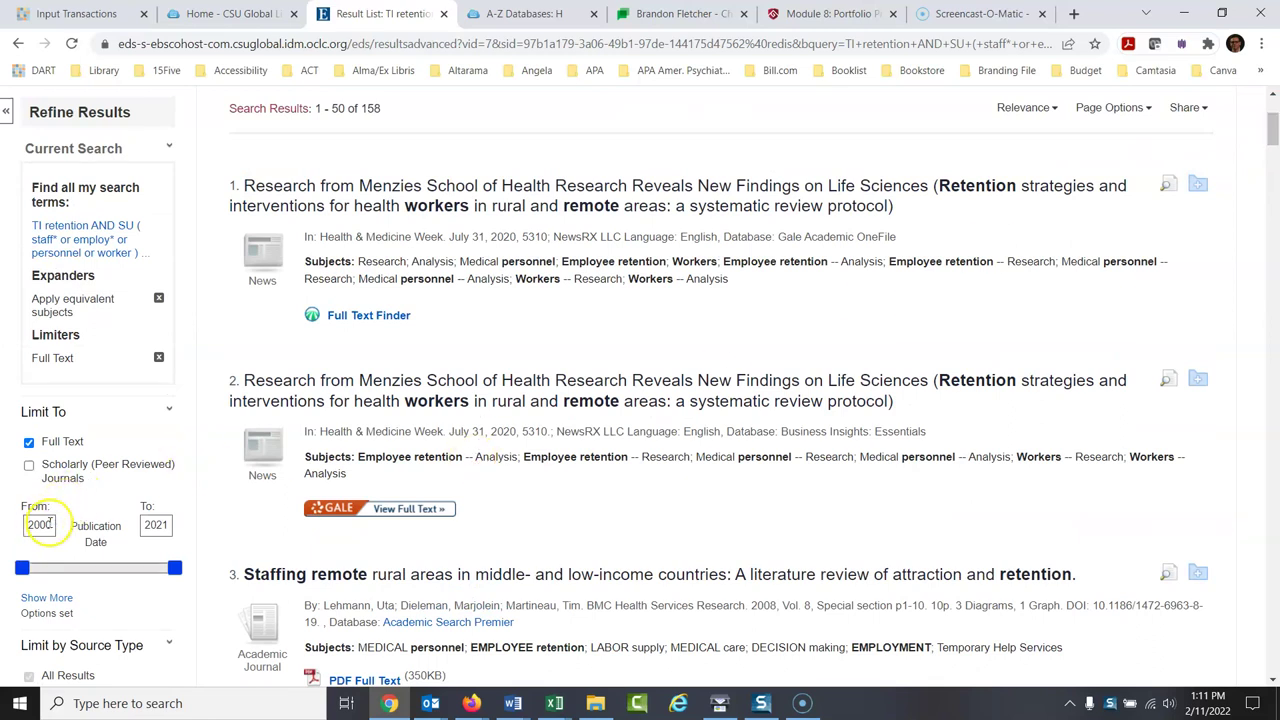
pyautogui.doubleClick(52, 523)
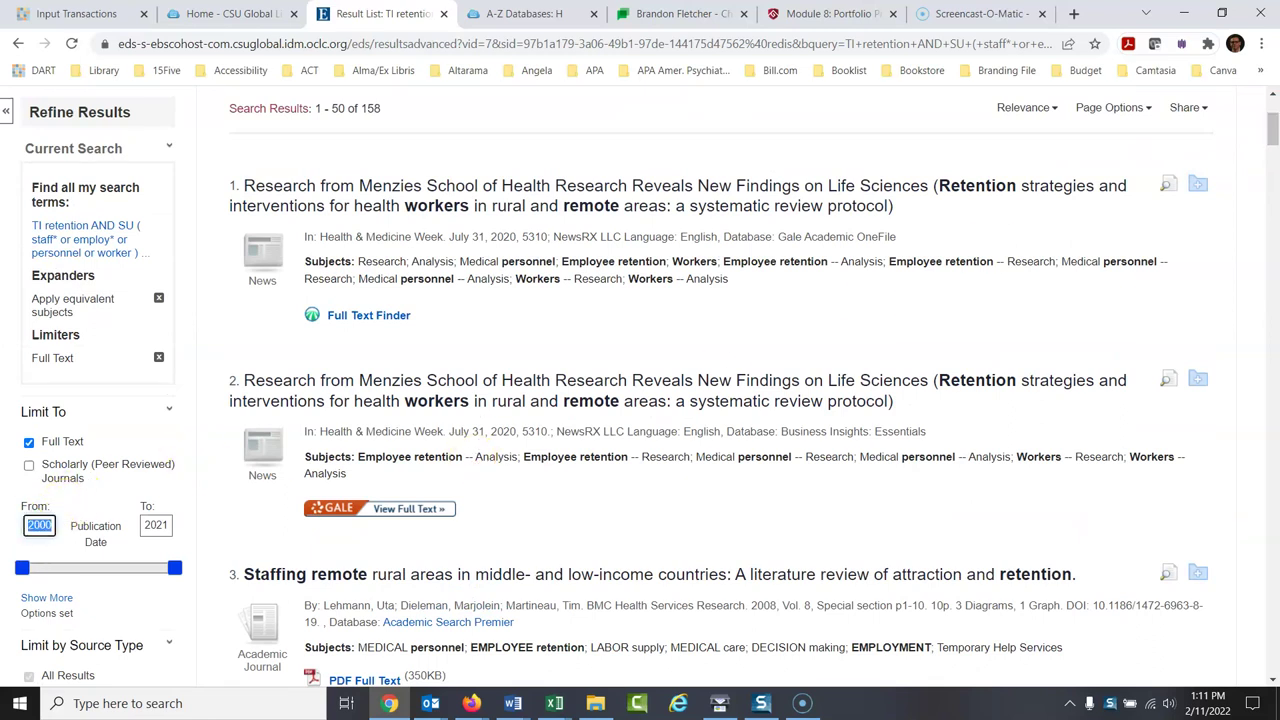
pyautogui.write('2015')
pyautogui.press('Return')
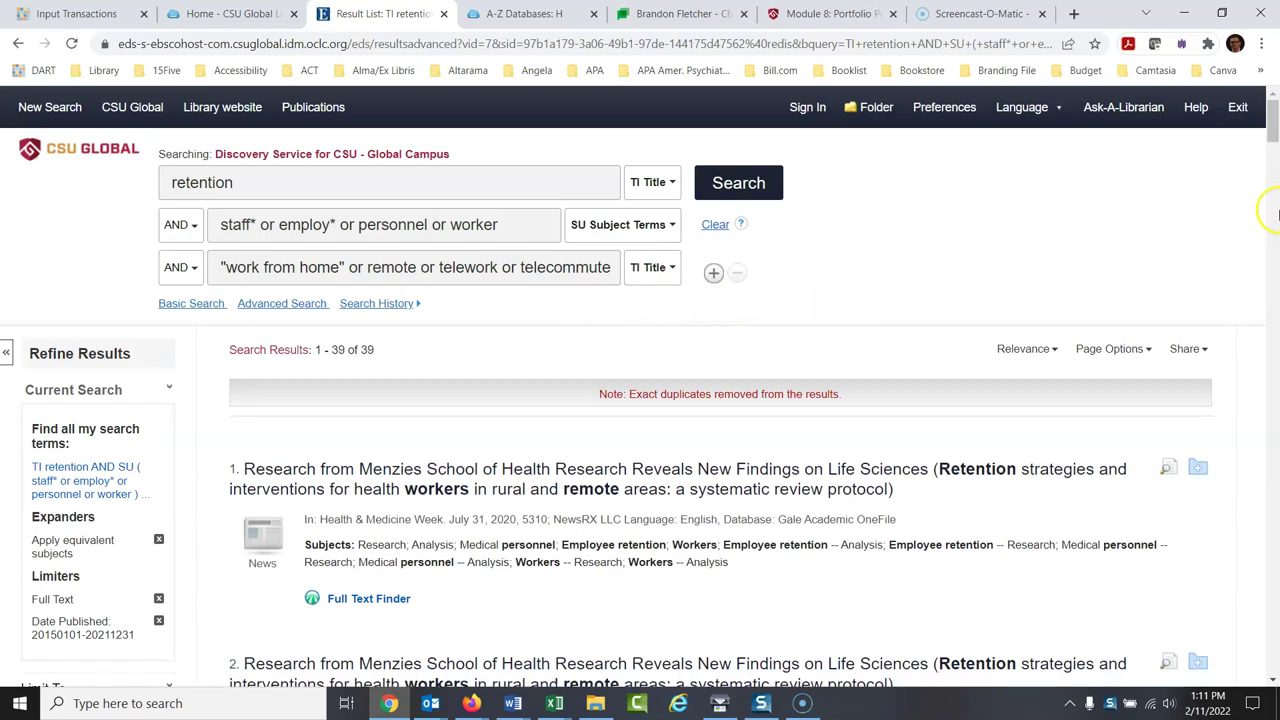
# Step: Limit results to Scholarly (Peer Reviewed) Journals, leaving 17 results
pyautogui.moveTo(1271, 117); pyautogui.dragTo(1273, 143)
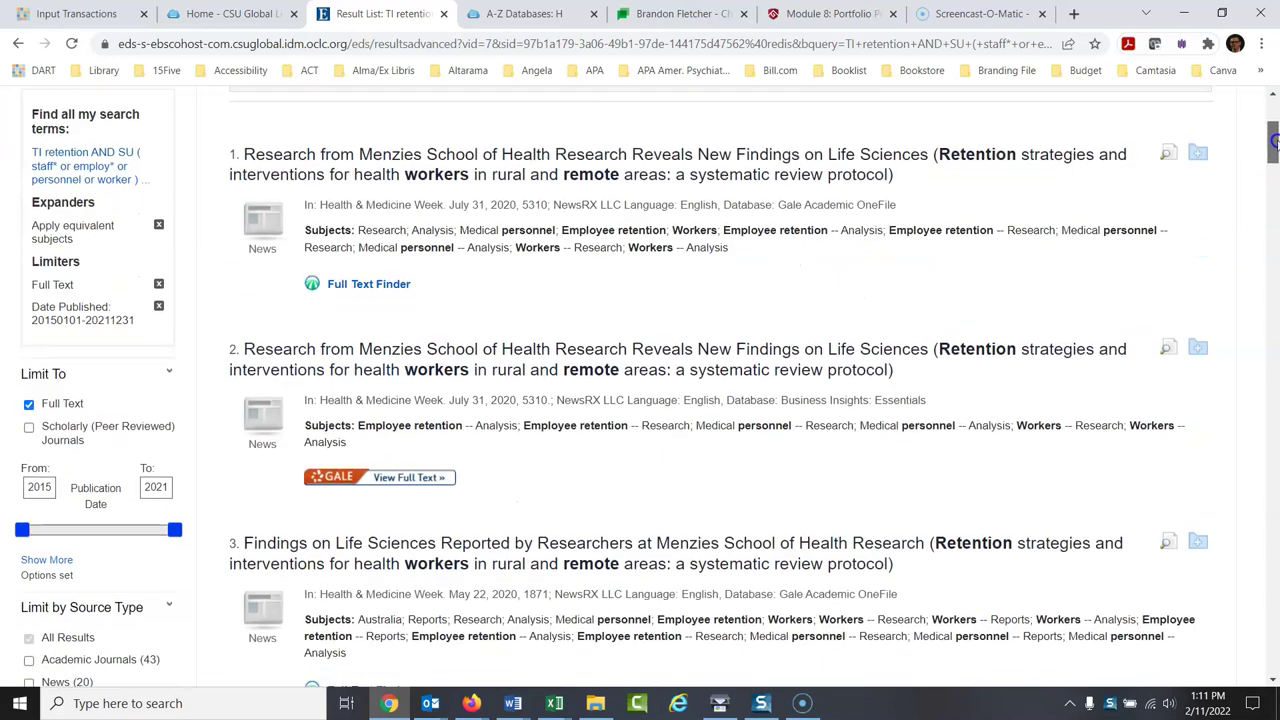
pyautogui.click(29, 429)
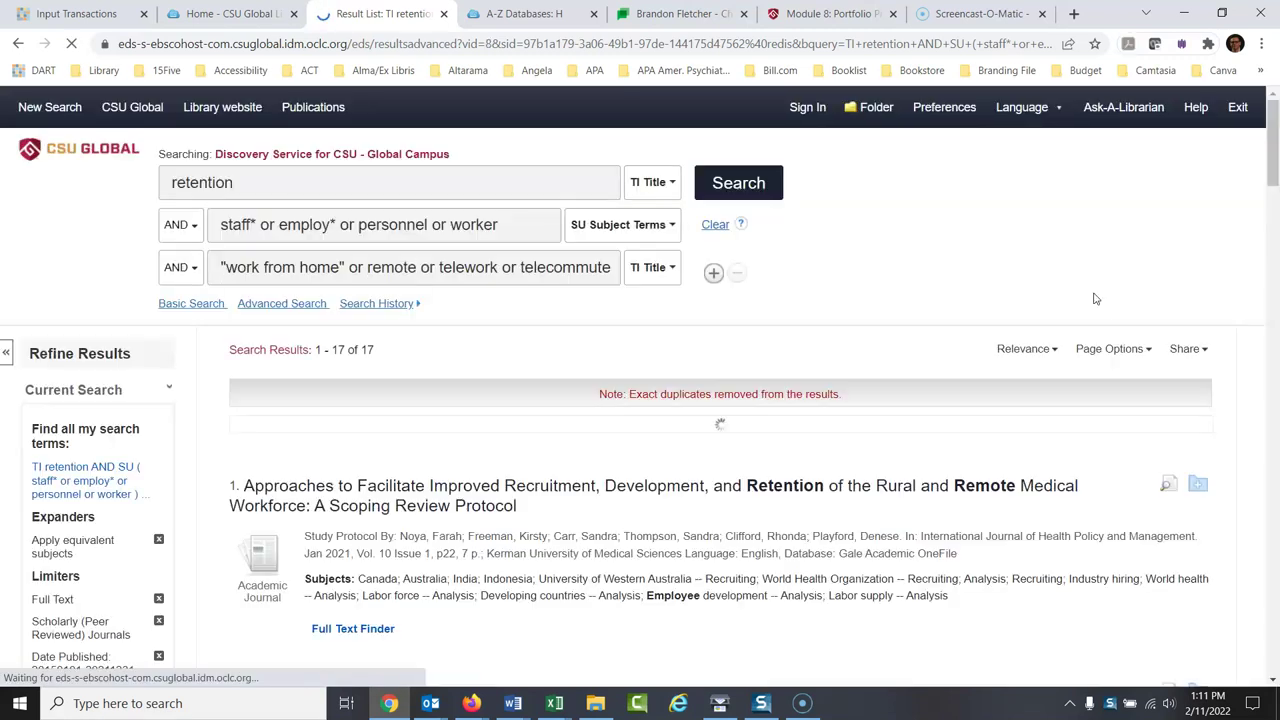
pyautogui.scroll(-4, 1150, 280)
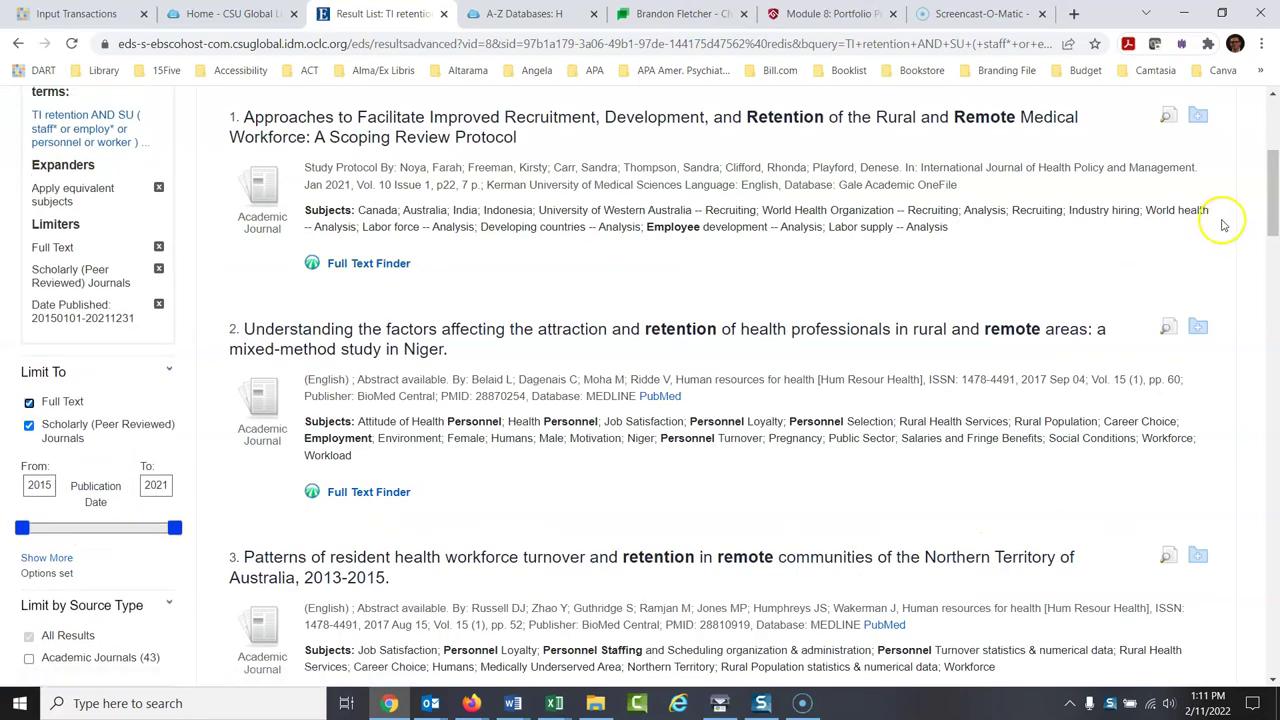
pyautogui.moveTo(1272, 203); pyautogui.dragTo(1272, 143)
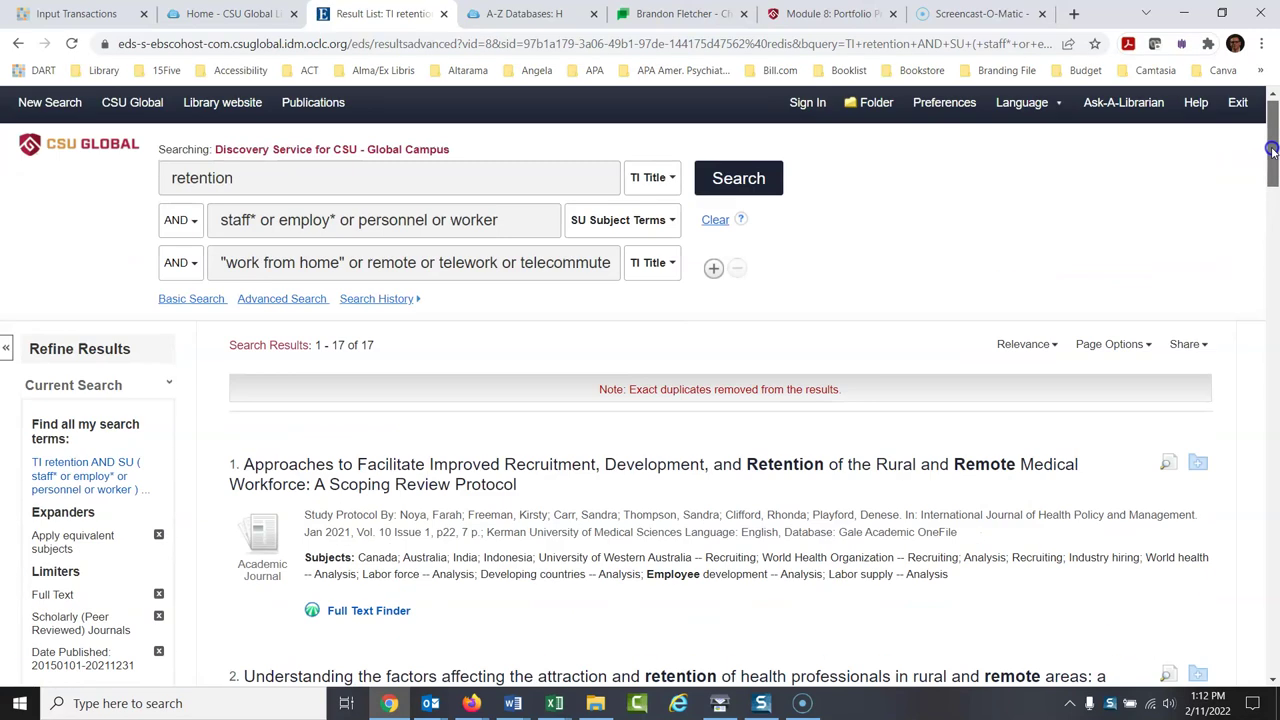